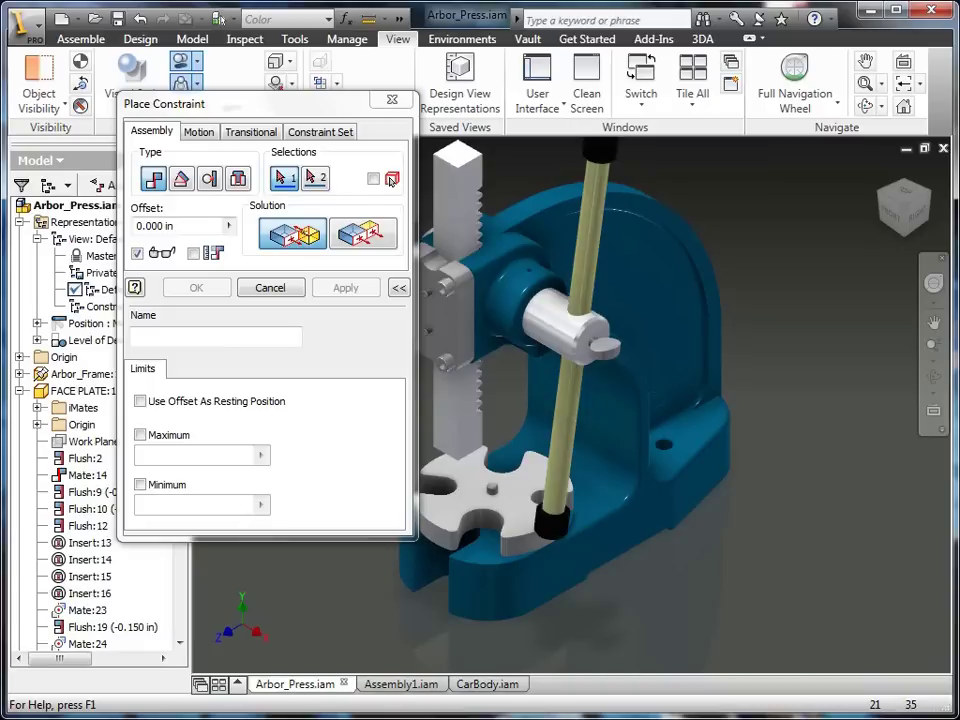
Close the Place Constraint dialog over the Arbor_Press.iam assembly.
left_click(390, 102)
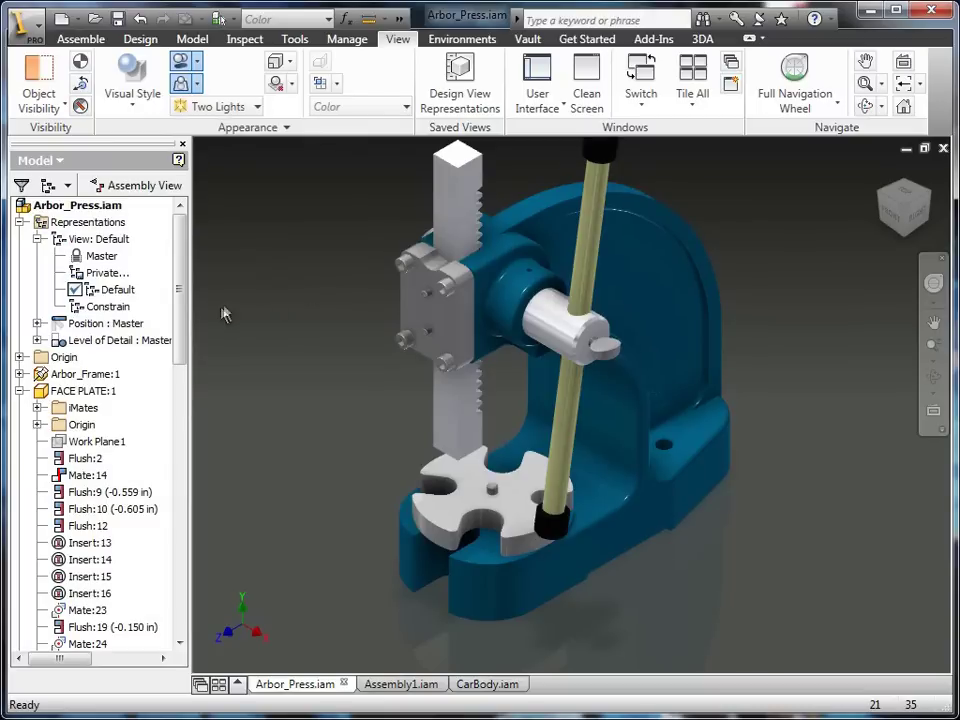
Reopen Place Constraint, view its Motion options with the dialog collapsed, then cancel it.
key("c")
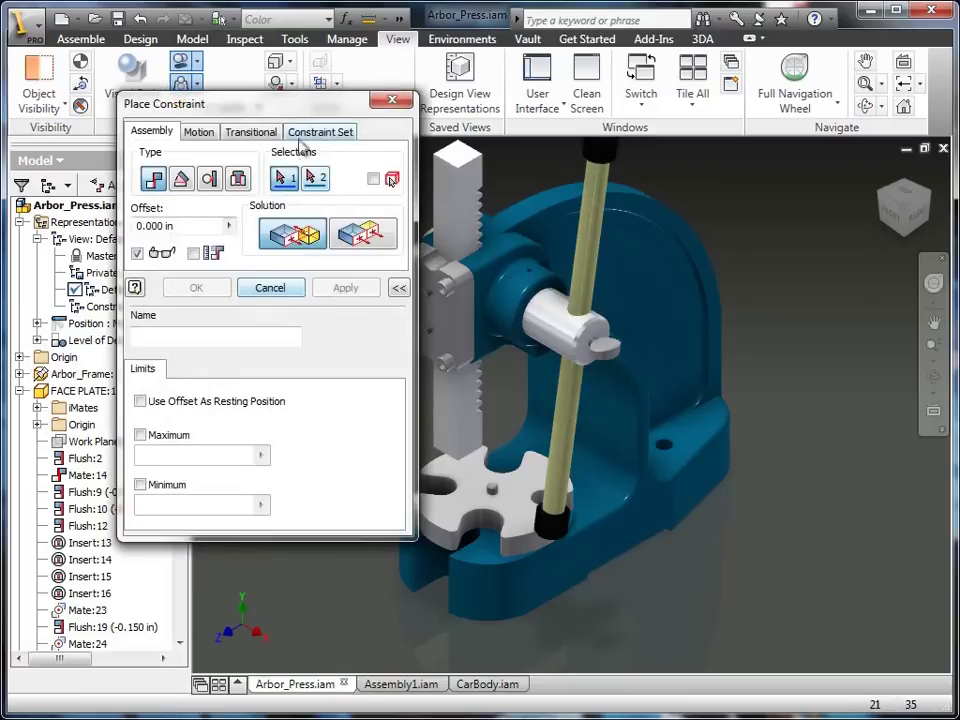
left_click_drag(294, 108, 222, 52)
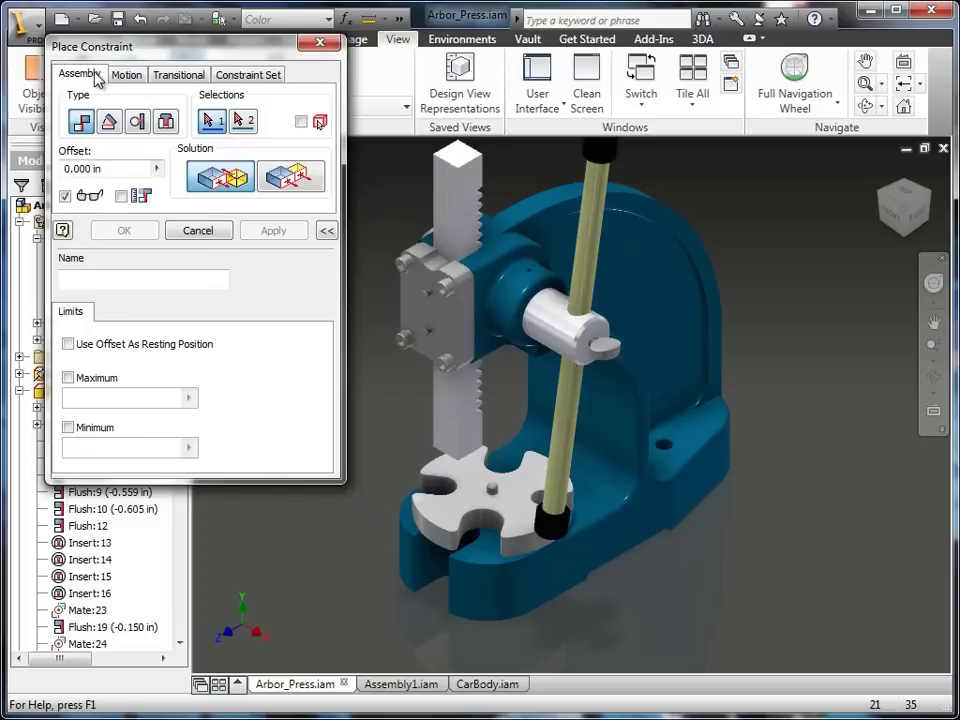
left_click(130, 76)
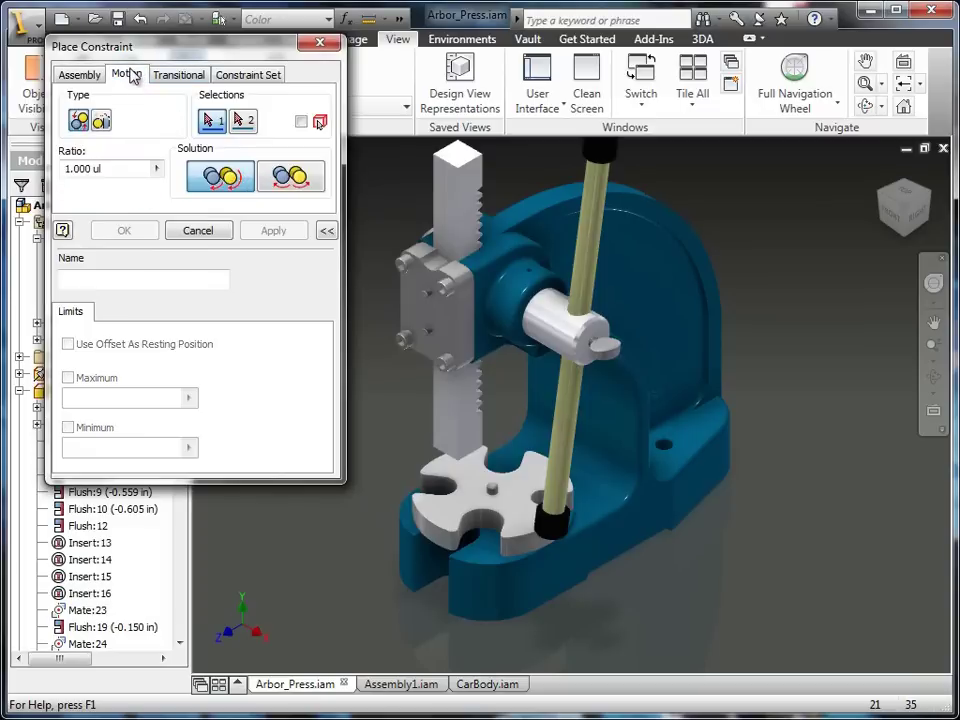
left_click(326, 230)
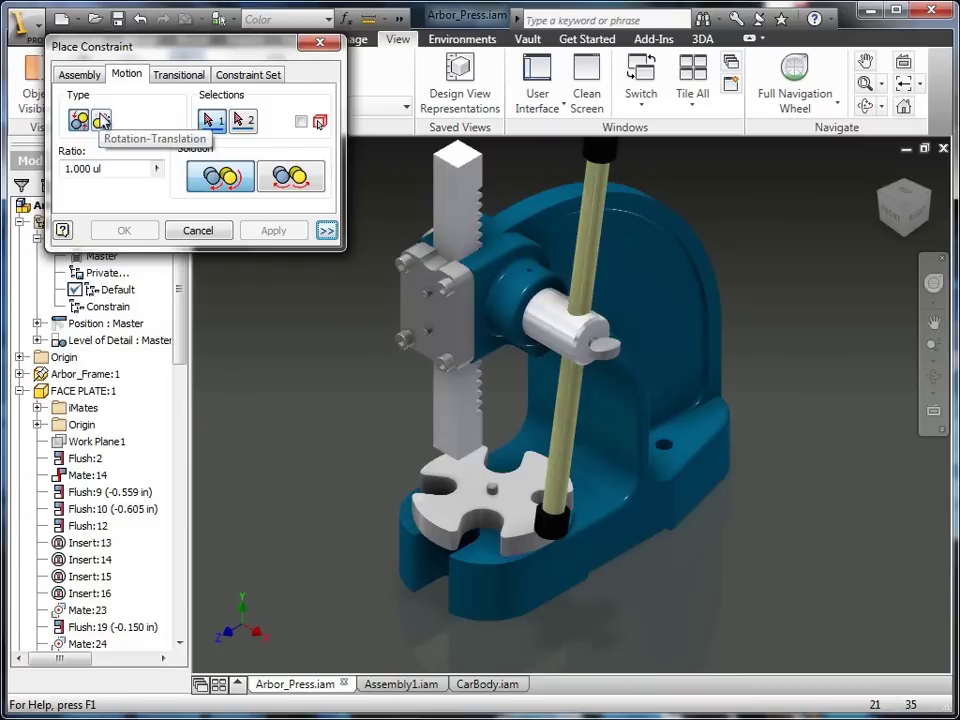
left_click(217, 233)
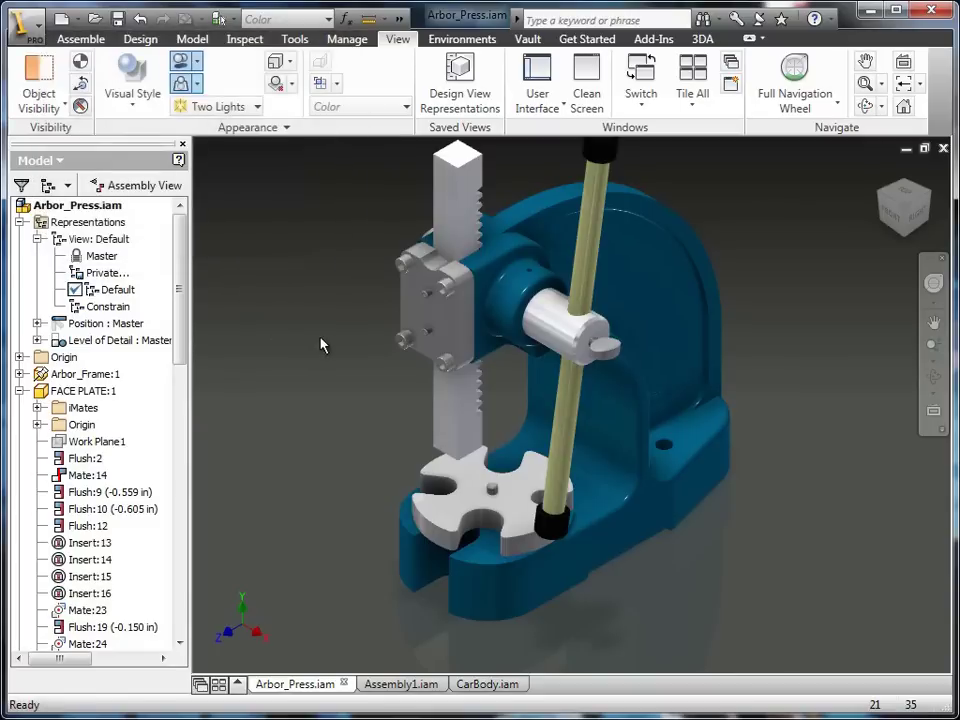
Switch to the Constrain design view and view the rack and shaft from the left.
double_click(104, 307)
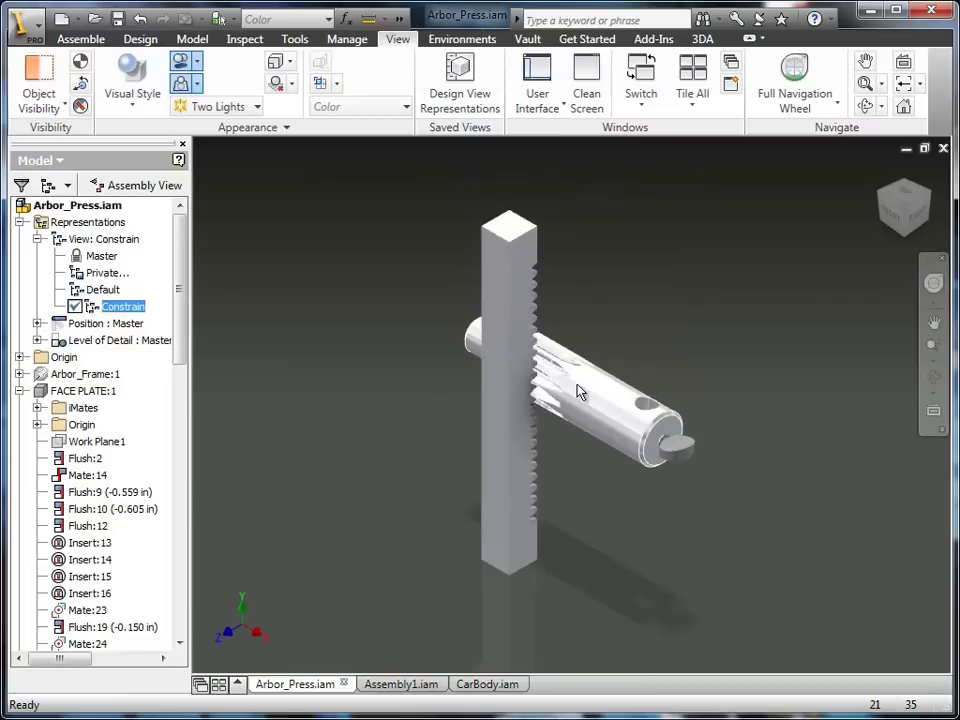
key("F4")
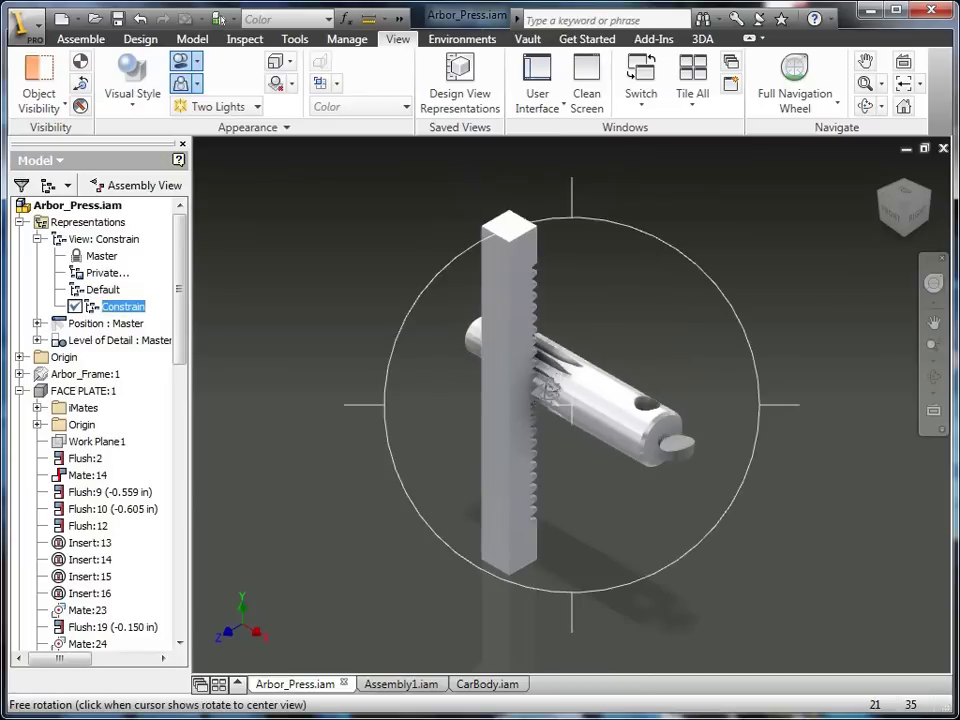
left_click_drag(560, 400, 771, 369)
left_click(902, 204)
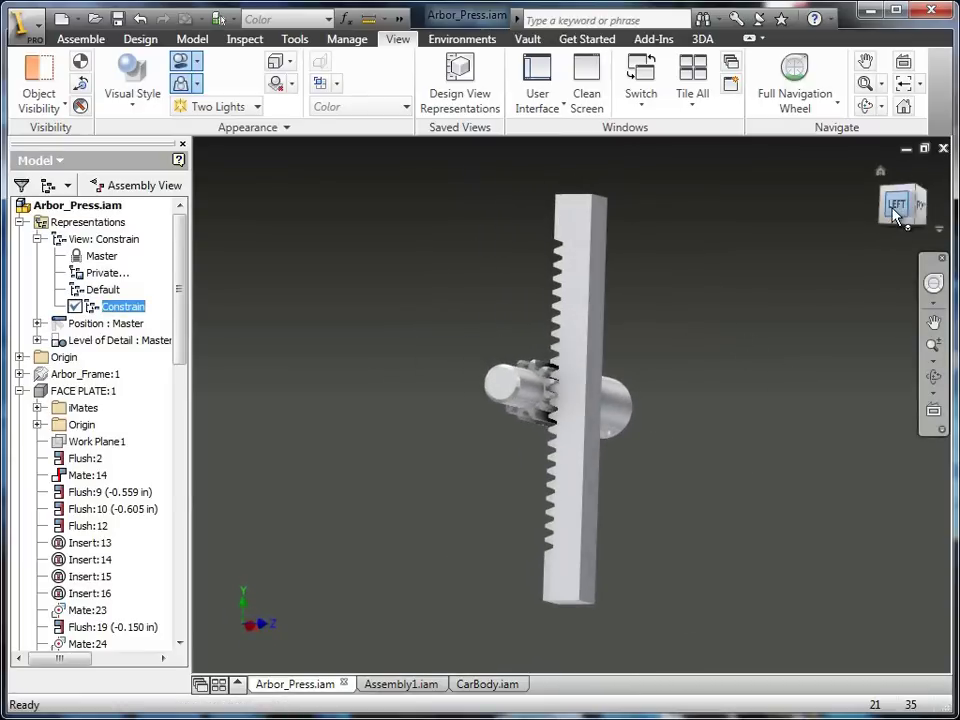
scroll(585, 395, "down", 10)
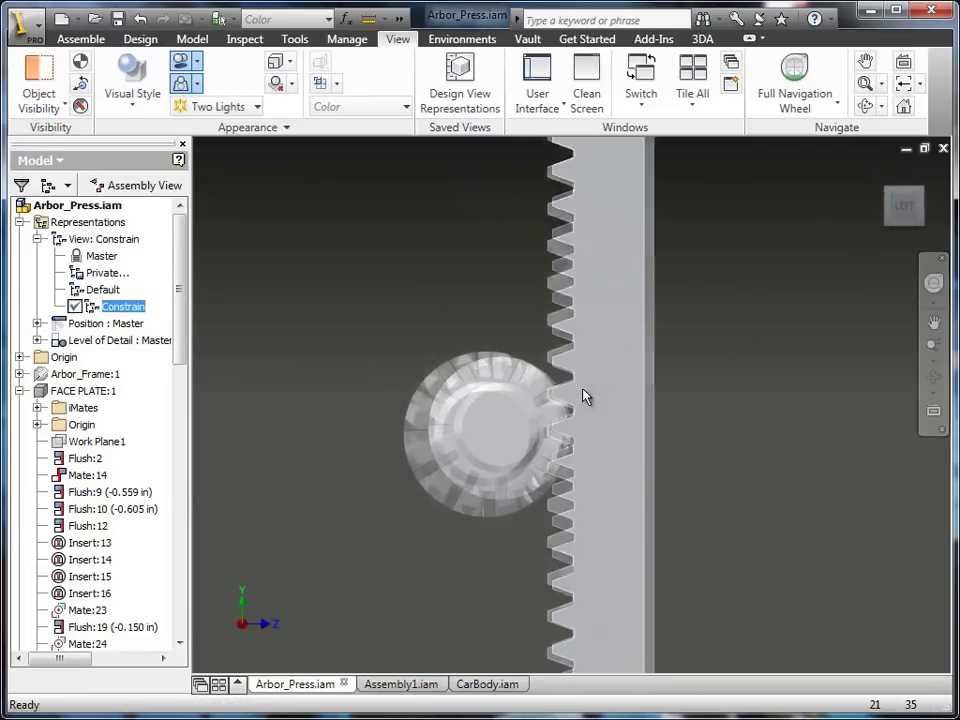
Slide the rack along the gear, then orbit and zoom onto the pinion teeth.
left_click(619, 421)
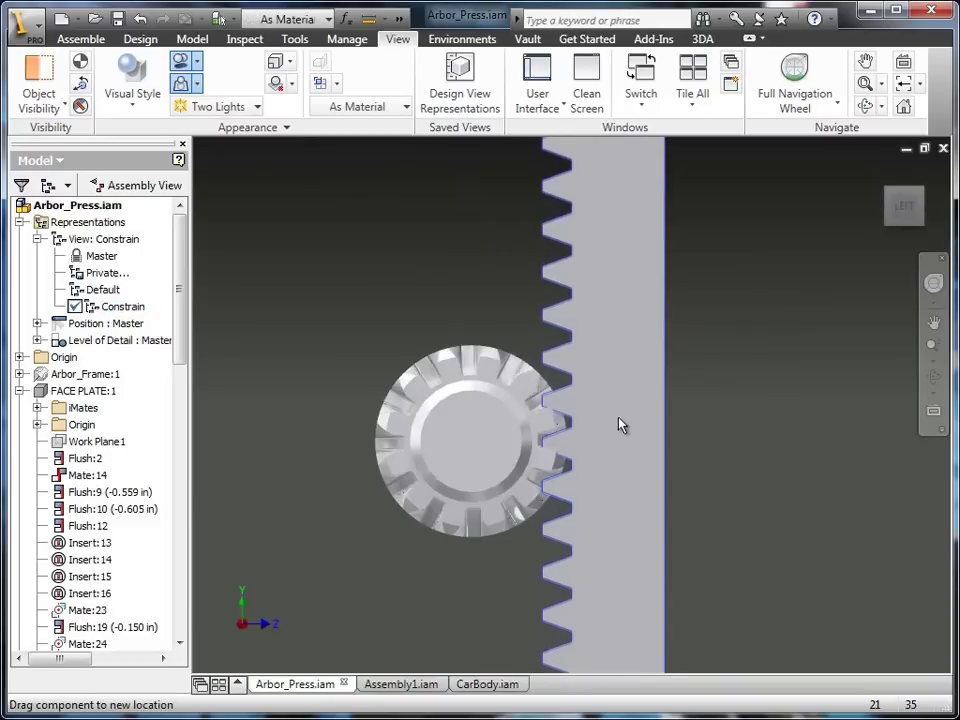
left_click_drag(619, 424, 626, 336)
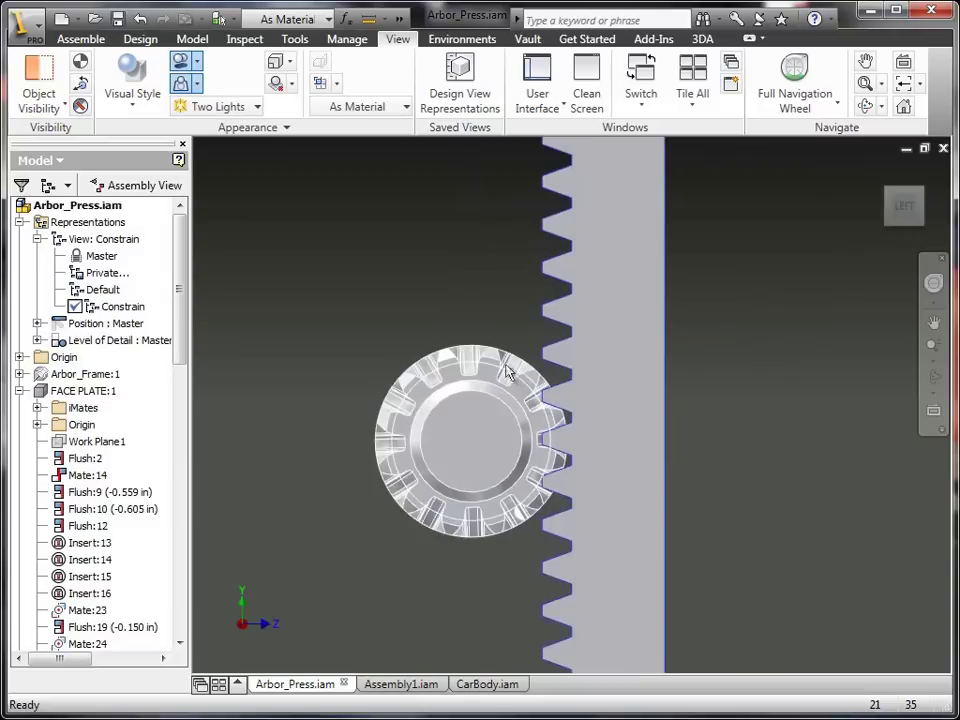
left_click(713, 347)
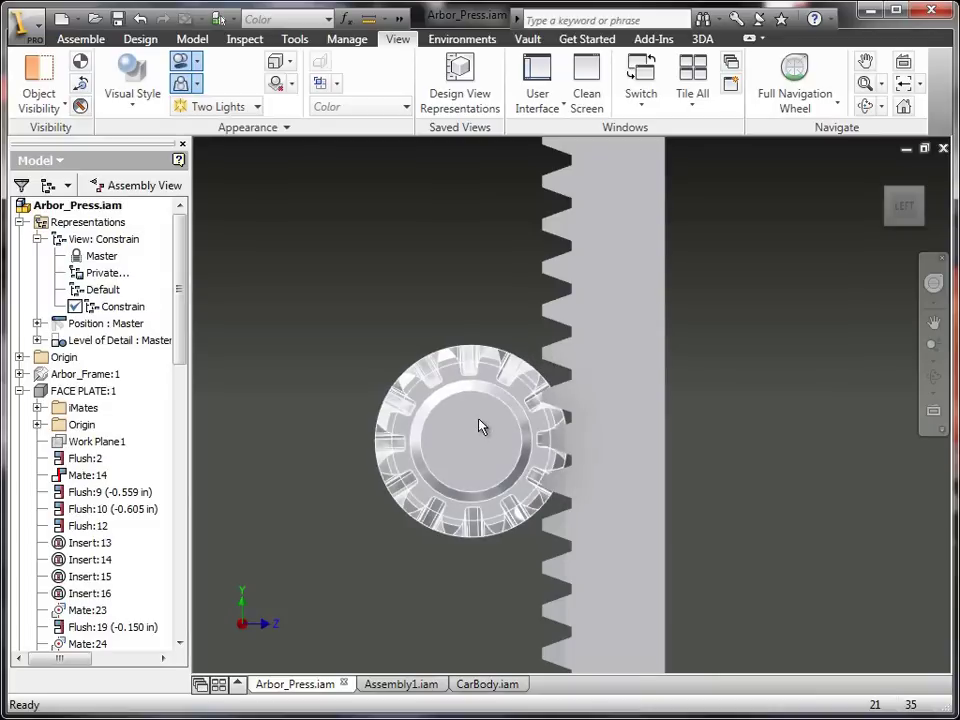
key("F3")
key("F4")
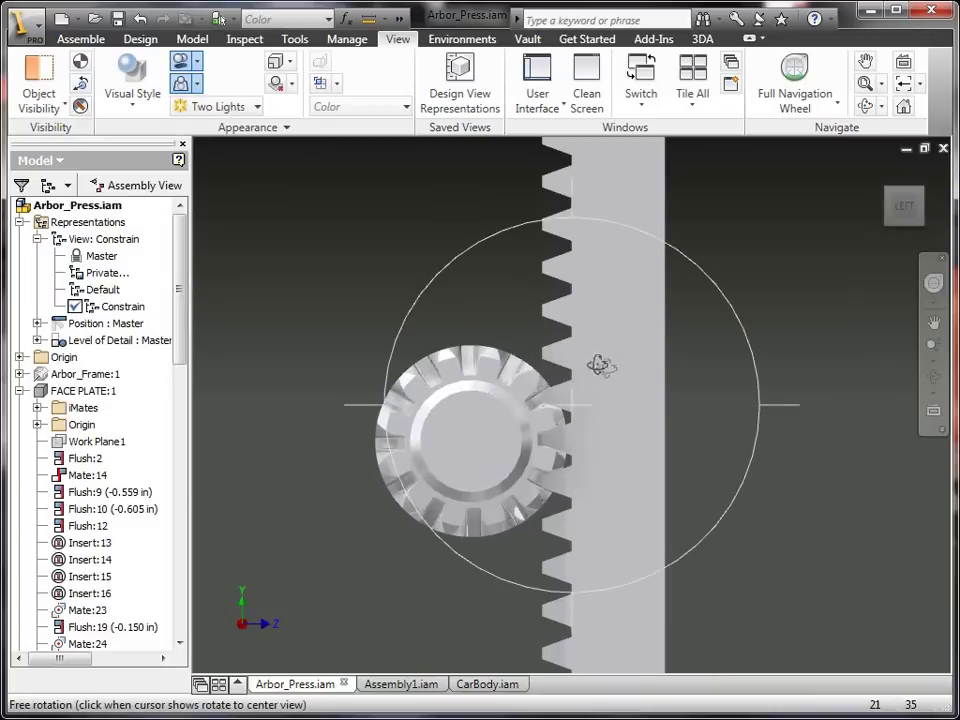
left_click_drag(601, 366, 556, 452)
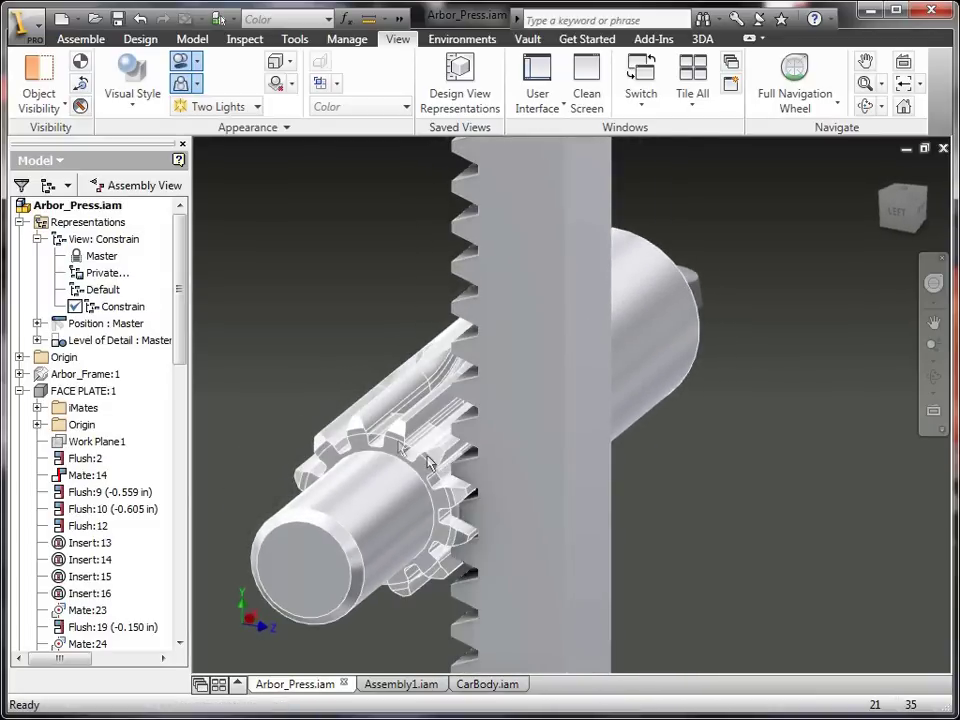
scroll(428, 462, "down", 4)
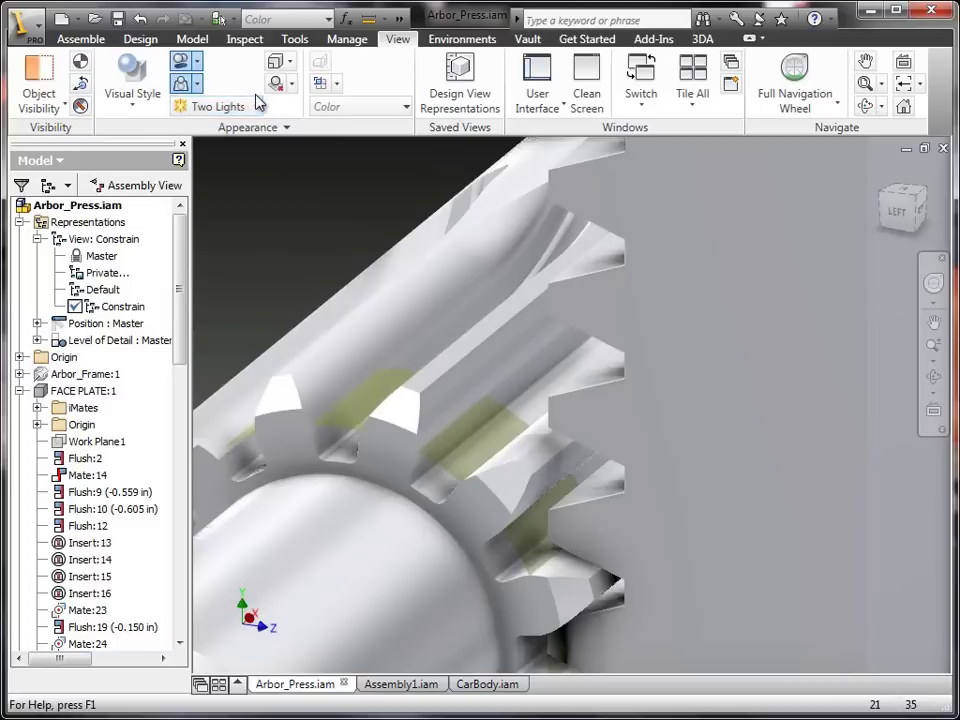
key("c")
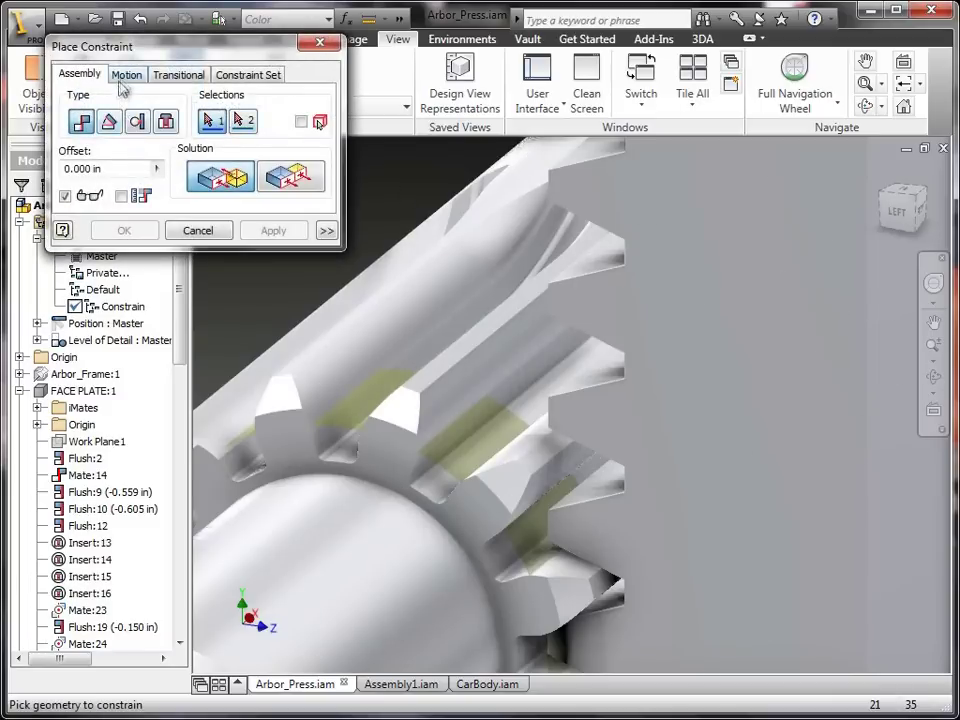
Add a Rotation-Translation motion constraint from the pinion gear to the rack edge at 3.049 in.
left_click(122, 79)
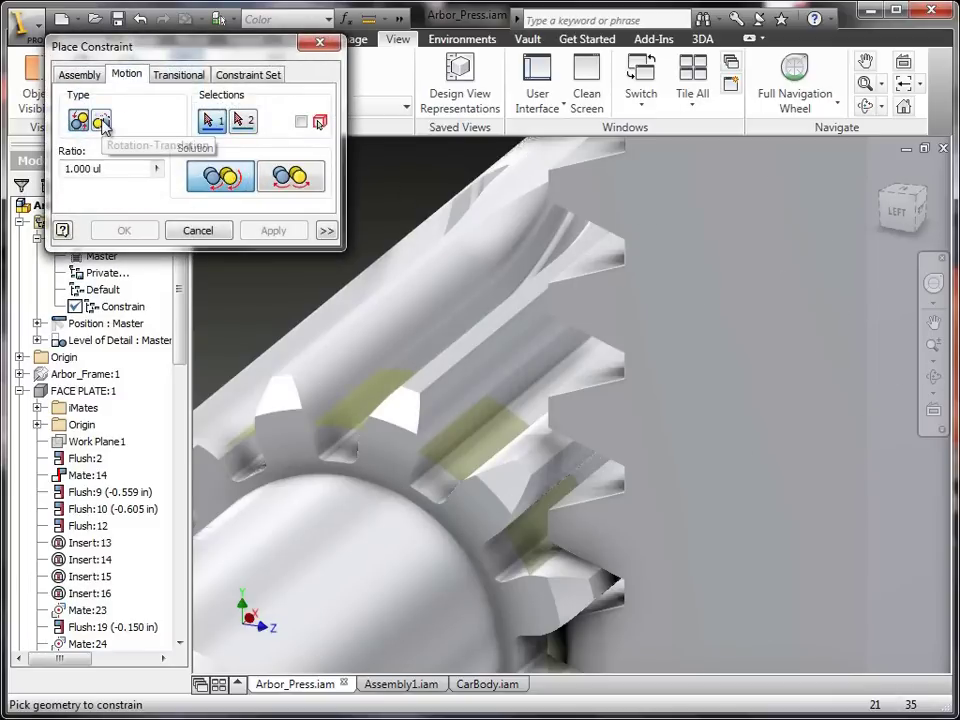
left_click(103, 122)
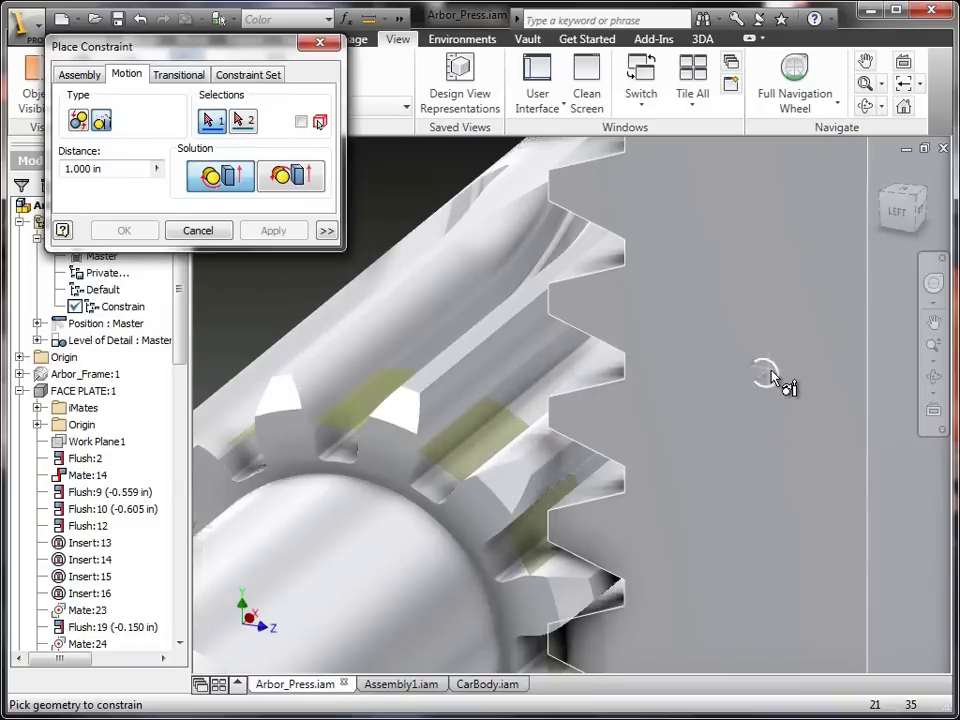
left_click(468, 452)
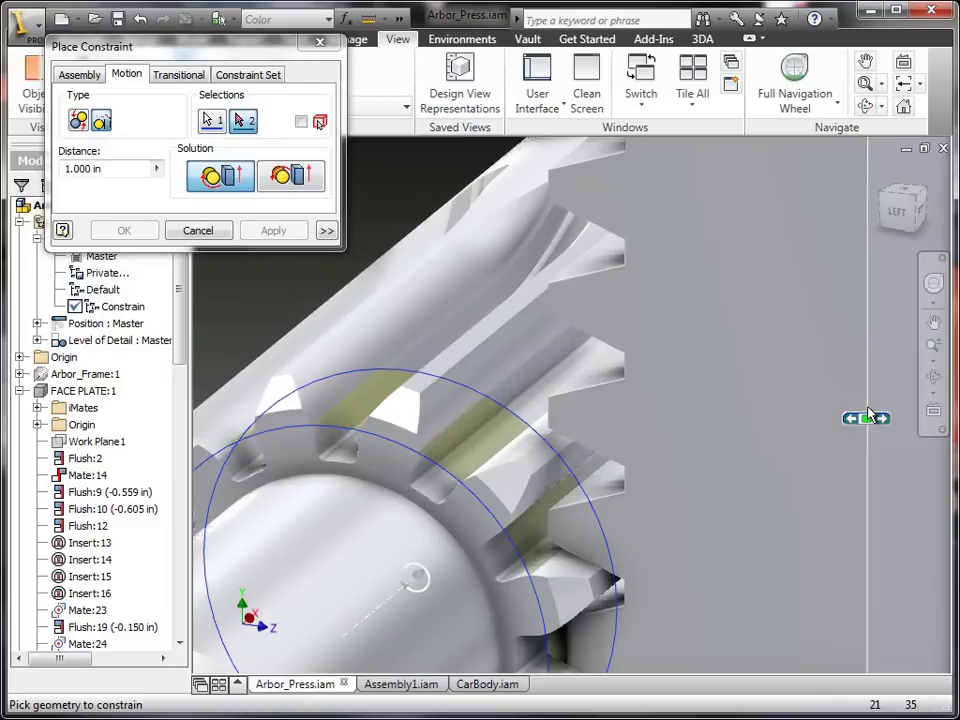
left_click(868, 476)
scroll(756, 448, "down", 6)
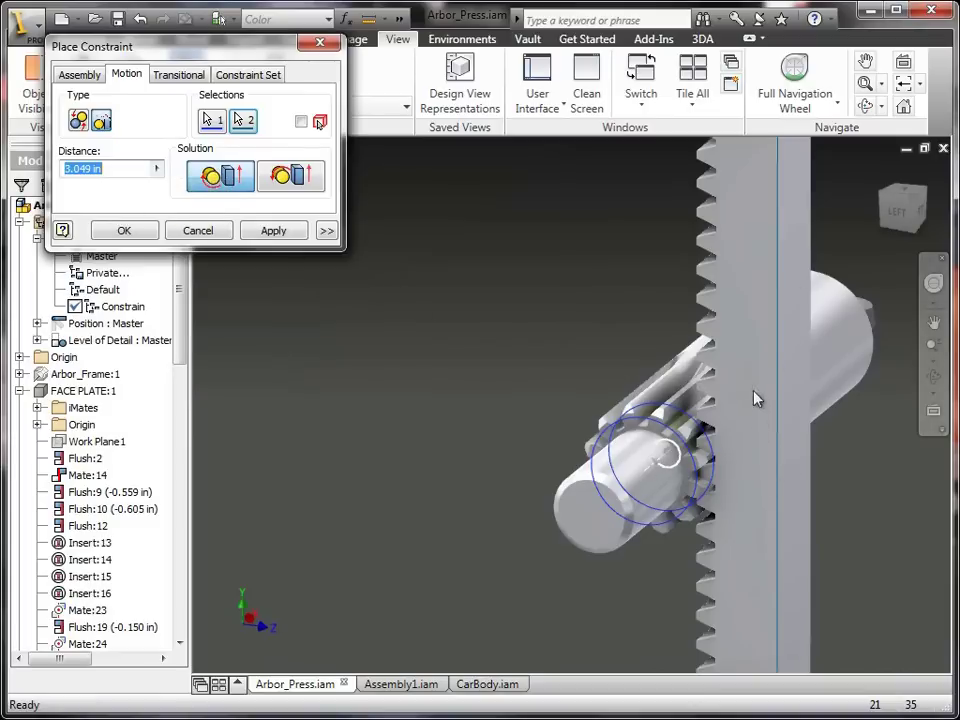
scroll(707, 452, "up", 5)
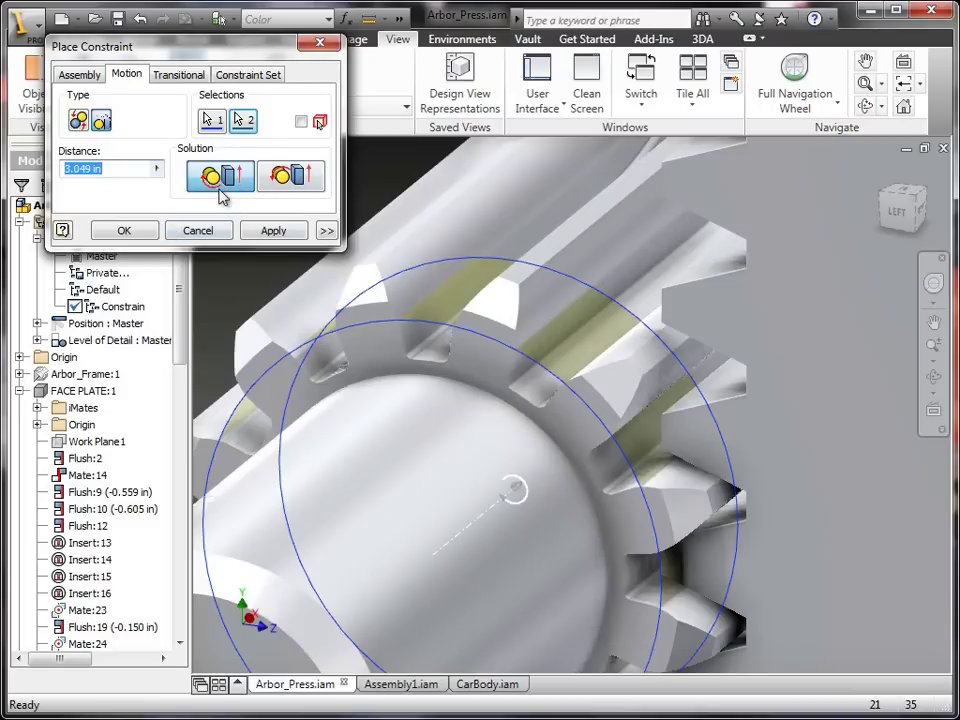
left_click(124, 231)
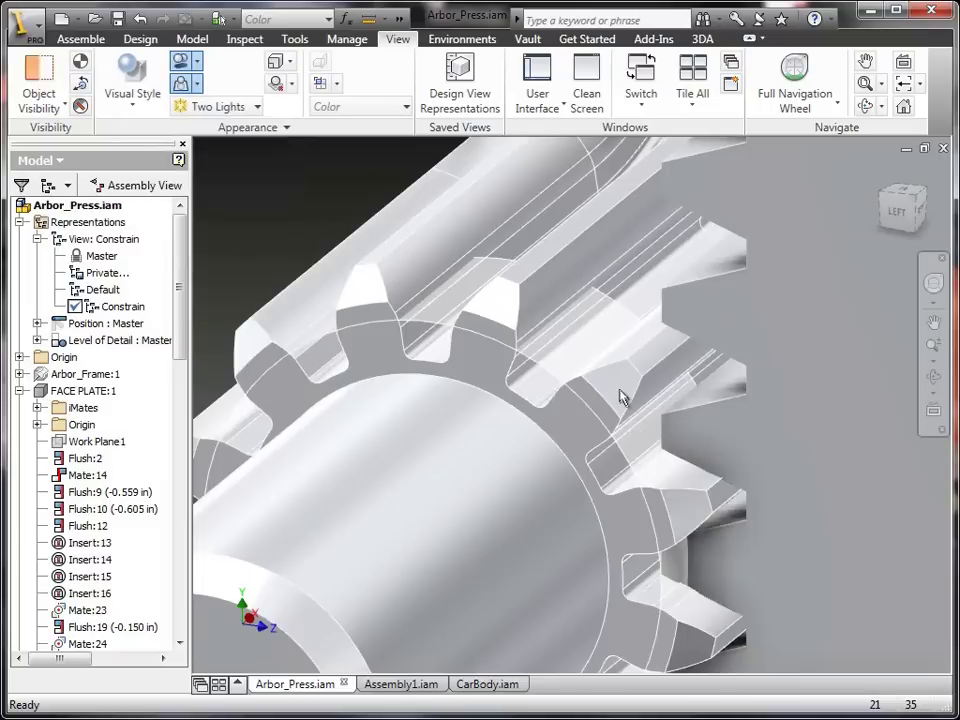
Turn the gear to test it, then select Rotation/Translation:2 under PINION SHAFT:1.
left_click_drag(620, 397, 729, 634)
left_click_drag(182, 285, 187, 470)
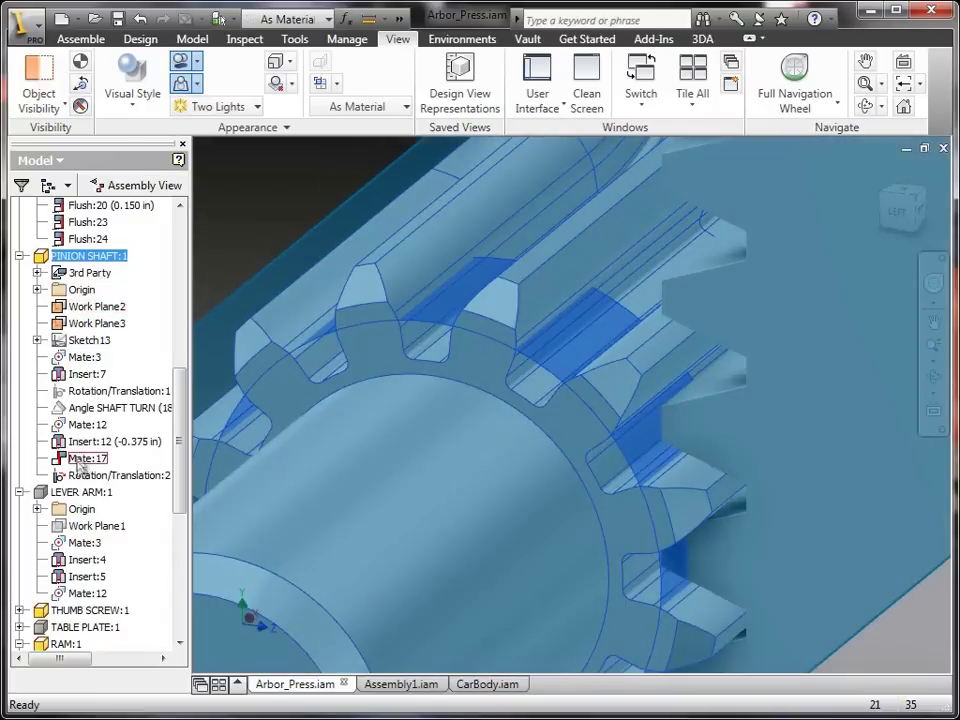
left_click(118, 476)
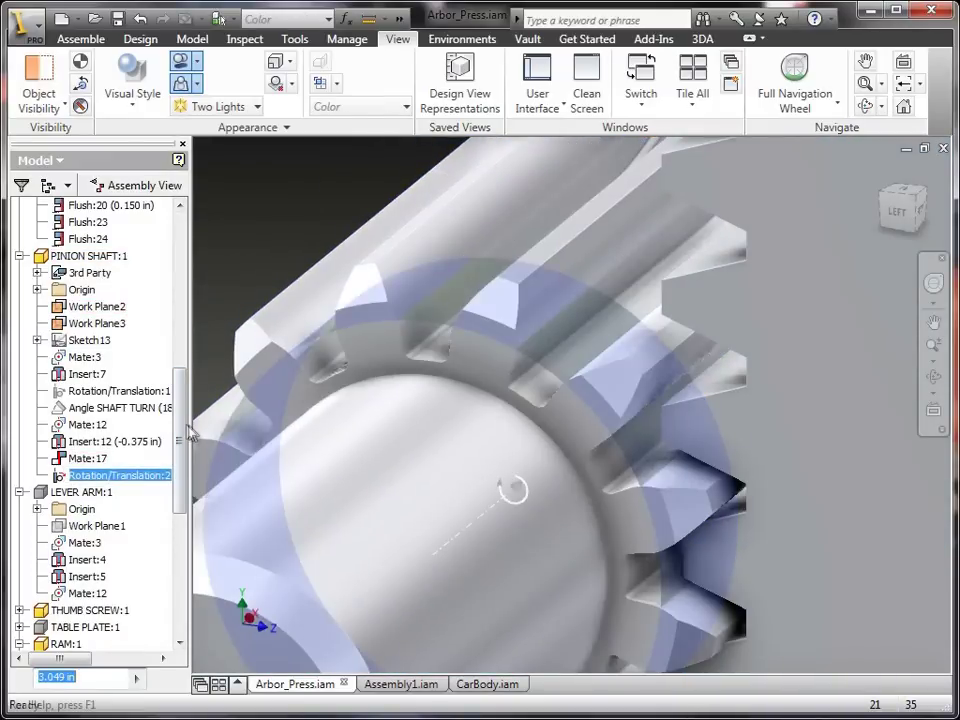
Change the Rotation/Translation:2 distance from 3.049 in to 3.142 in.
left_click_drag(189, 420, 234, 422)
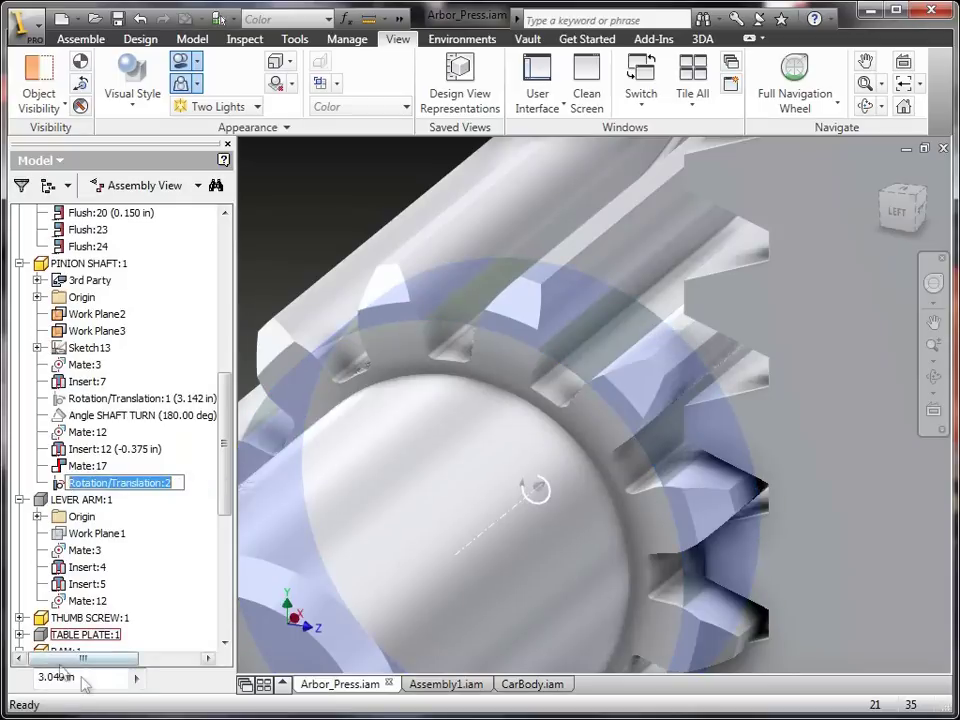
type("3")
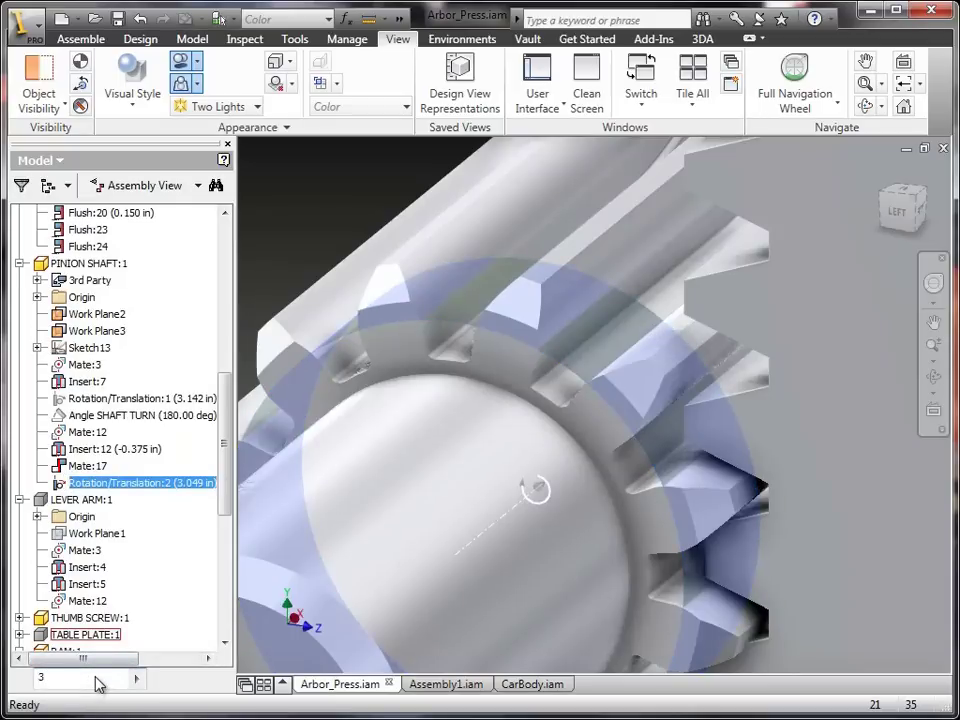
type(".142")
key("Return")
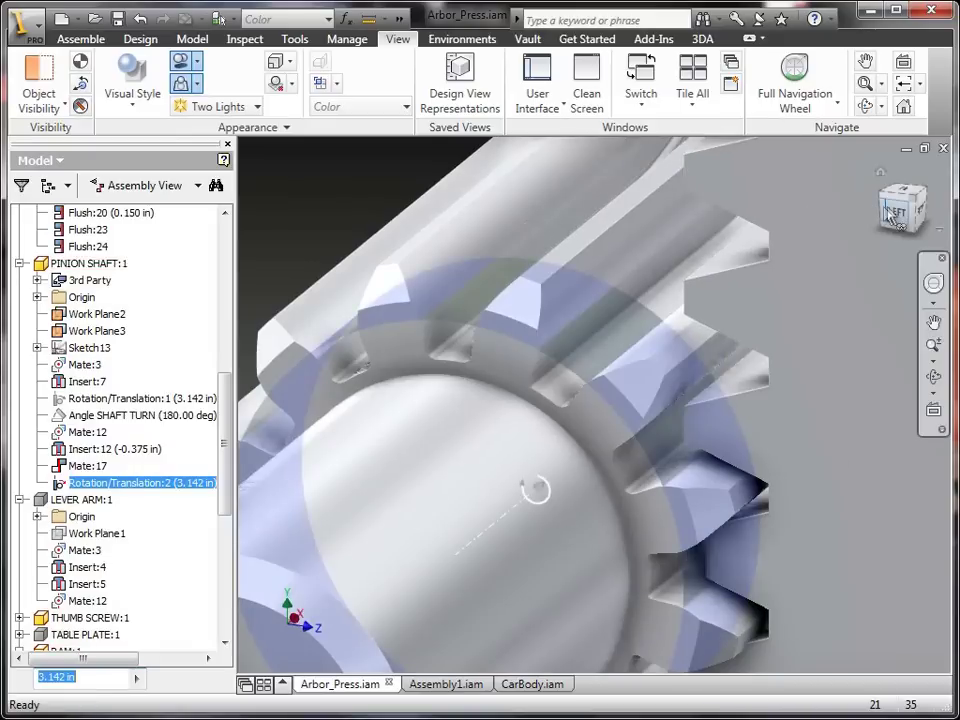
Fit the rack into view and drag it down so the pinion turns with it.
key("Home")
scroll(675, 504, "up", 5)
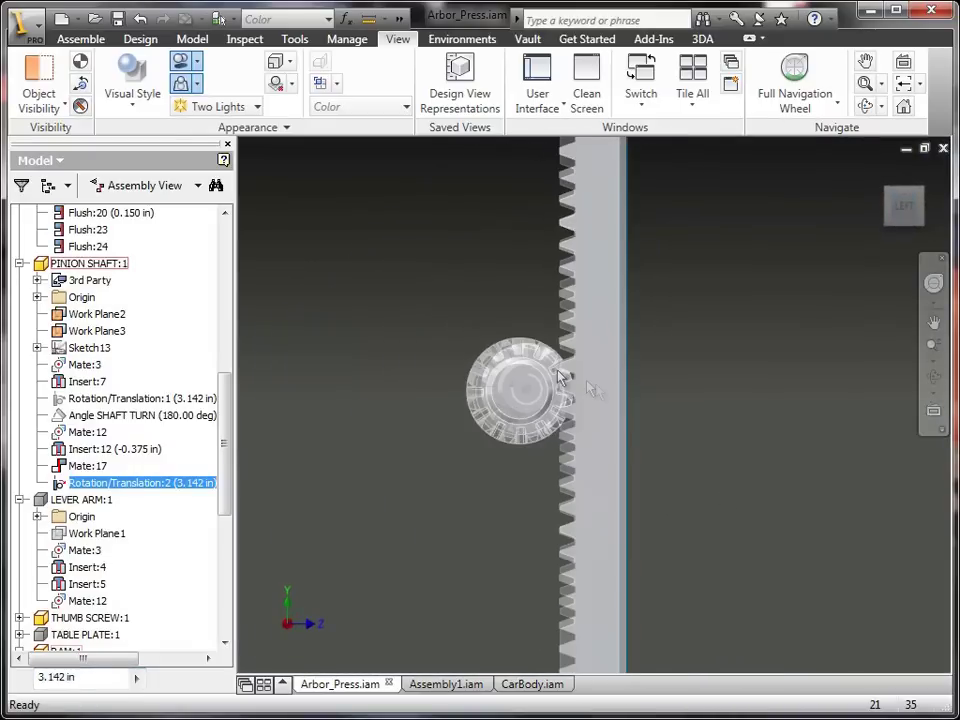
left_click_drag(613, 354, 617, 424)
scroll(617, 422, "down", 3)
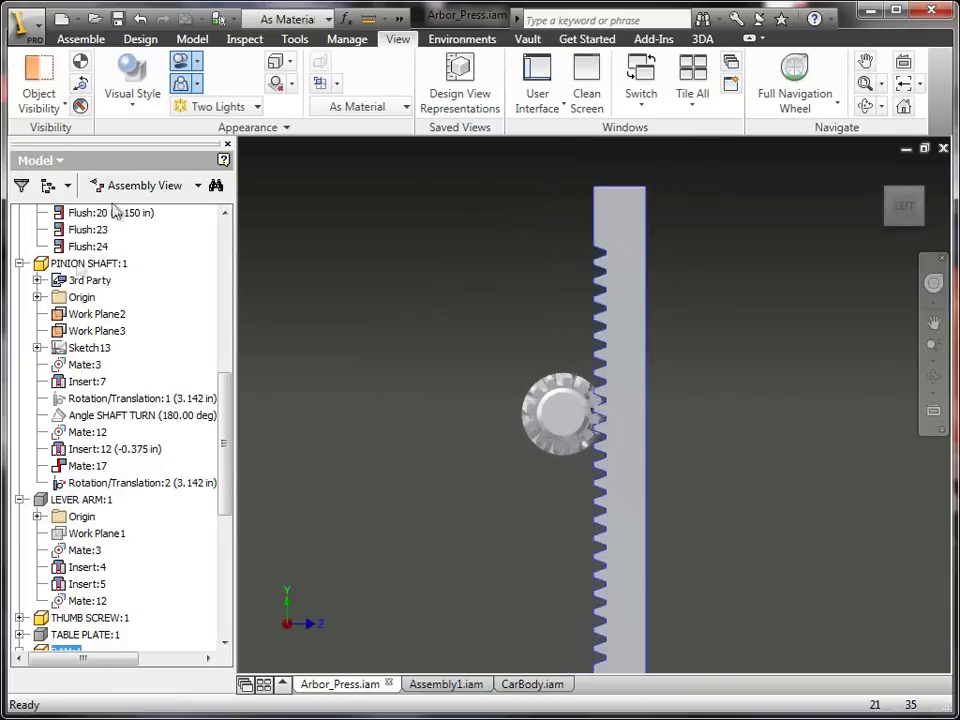
scroll(225, 247, "up", 10)
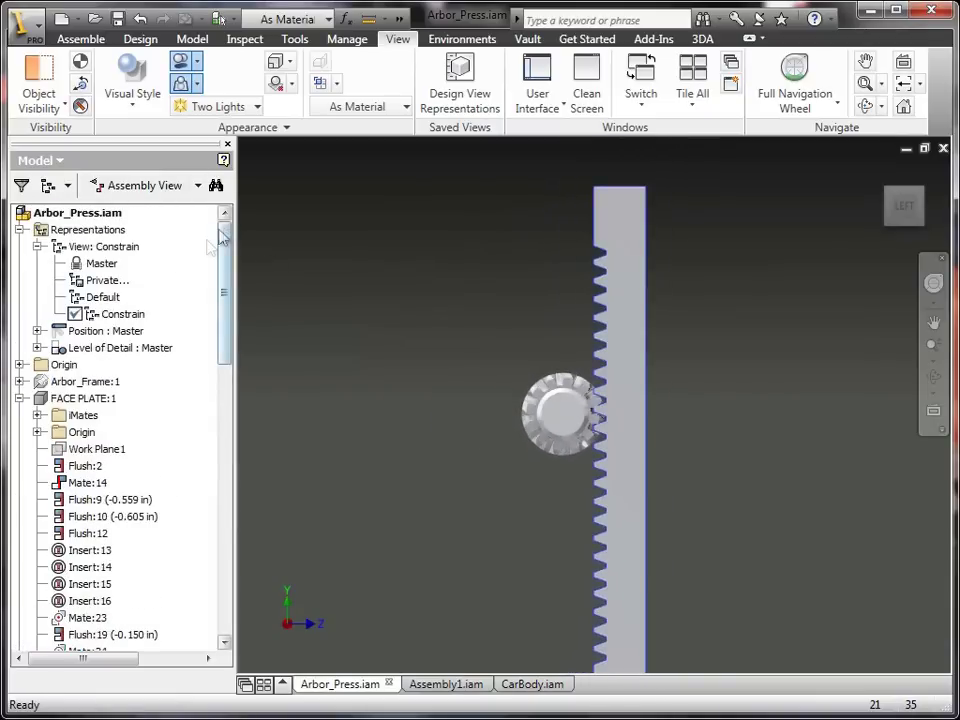
Activate the Default view representation and swing the handle around its shaft.
double_click(100, 297)
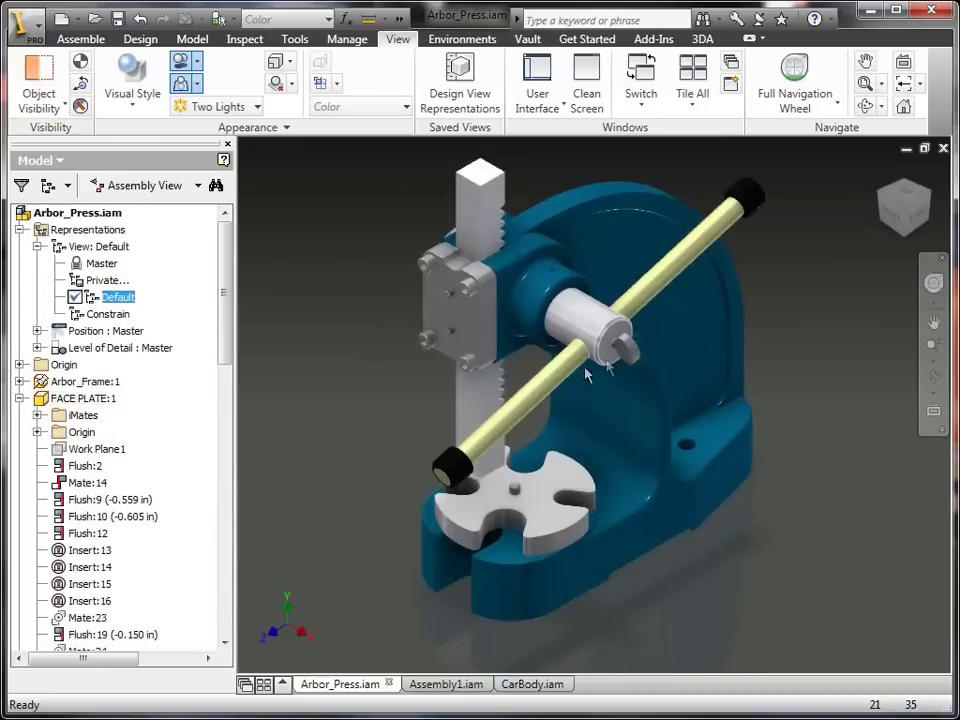
left_click_drag(568, 318, 589, 285)
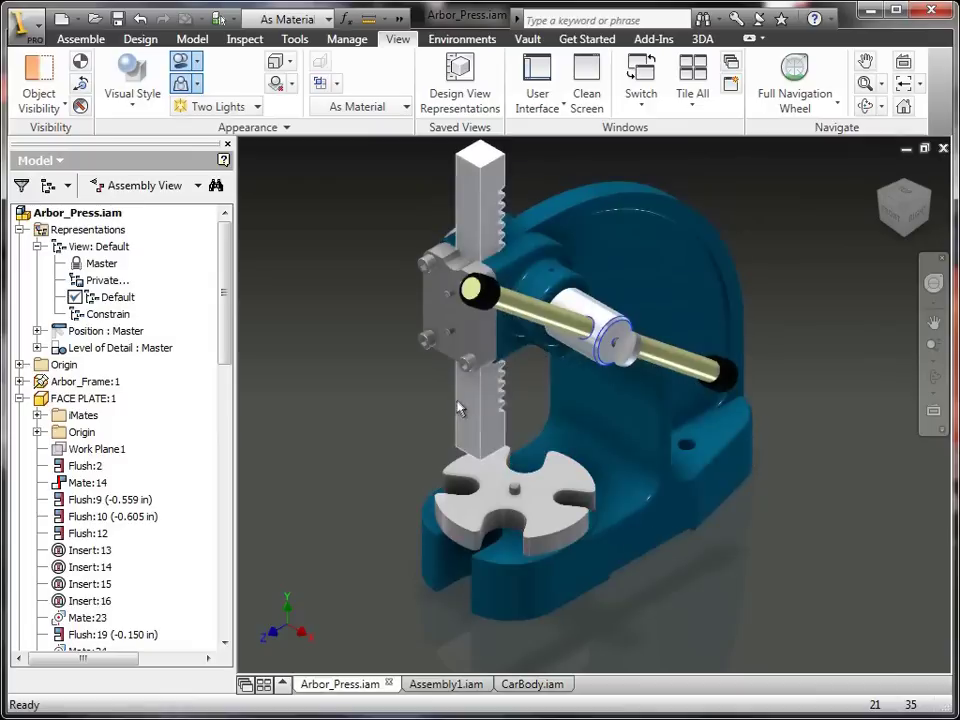
left_click(481, 421)
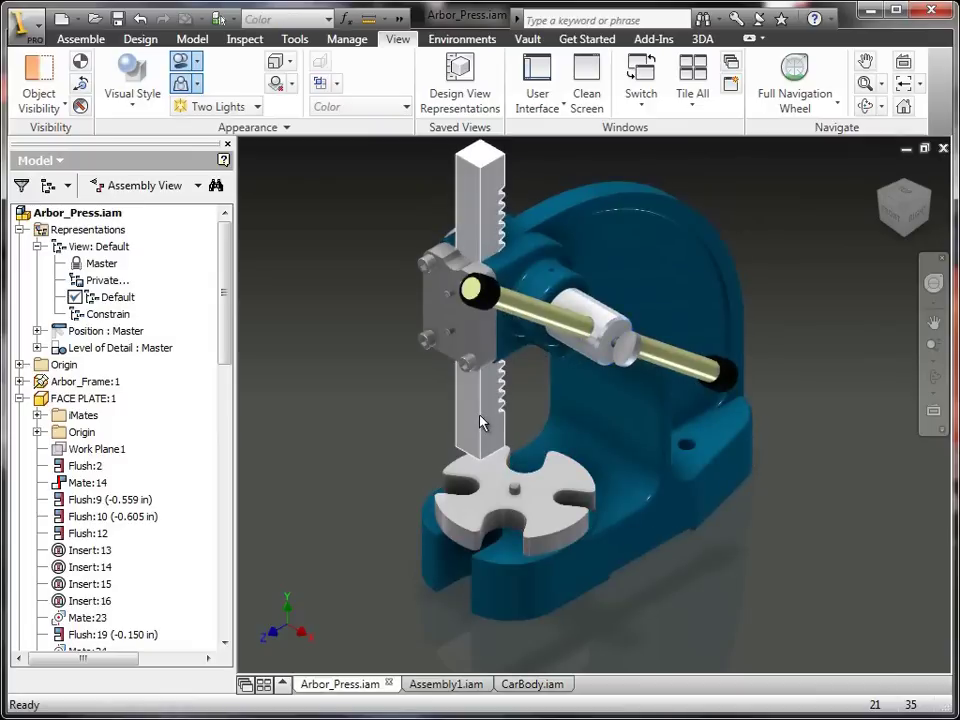
right_click(481, 421)
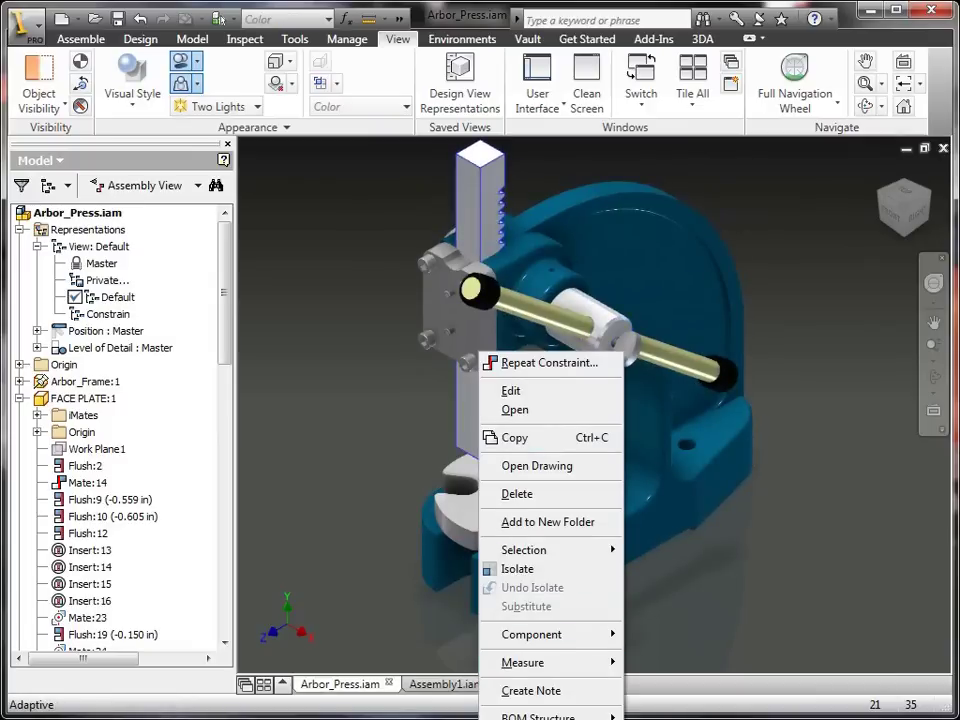
left_click(430, 627)
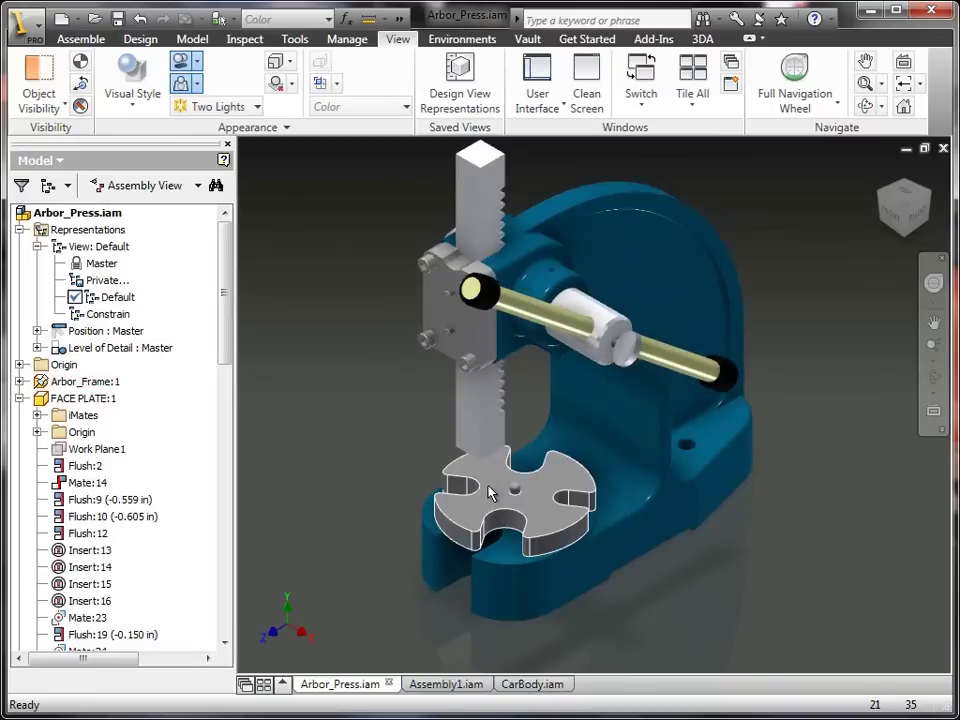
Turn the handle to a steep diagonal so the rack rises with it.
left_click_drag(575, 318, 589, 348)
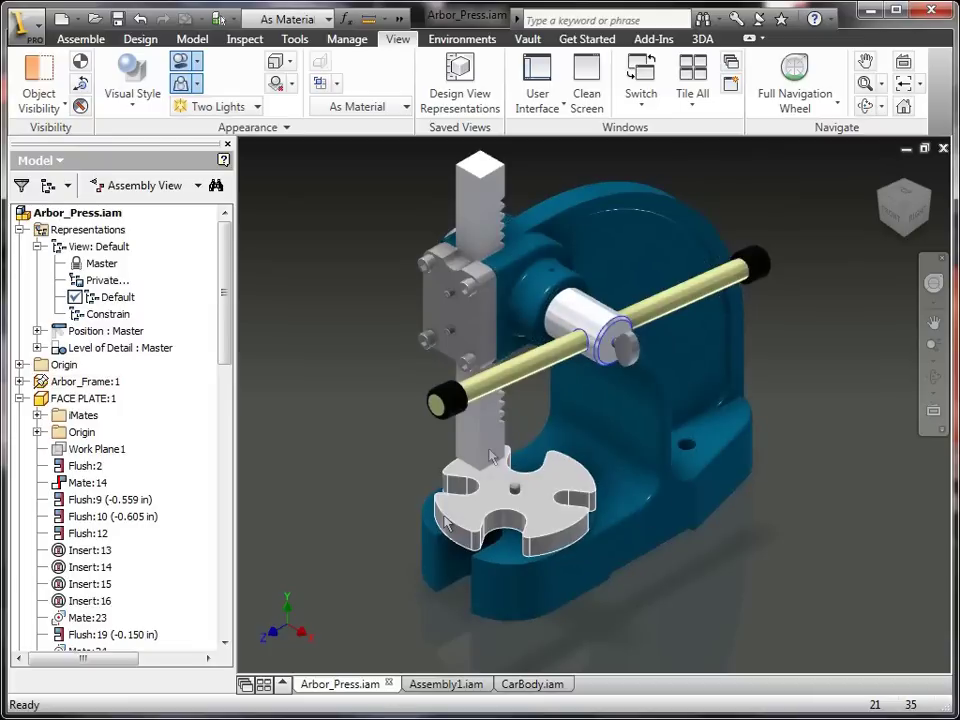
left_click_drag(497, 441, 573, 473)
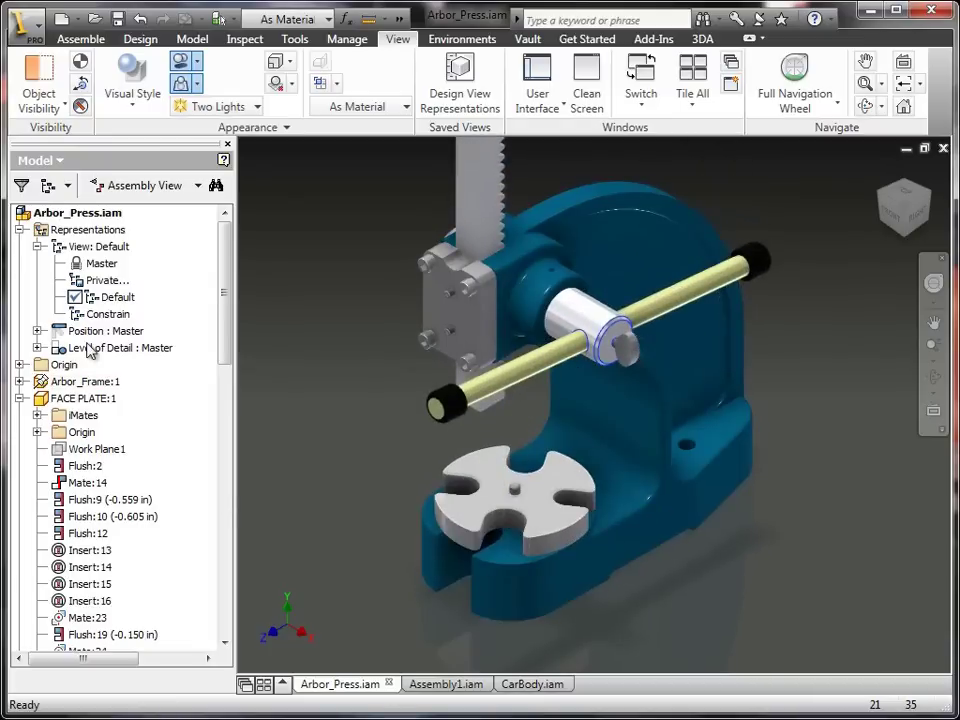
left_click(107, 314)
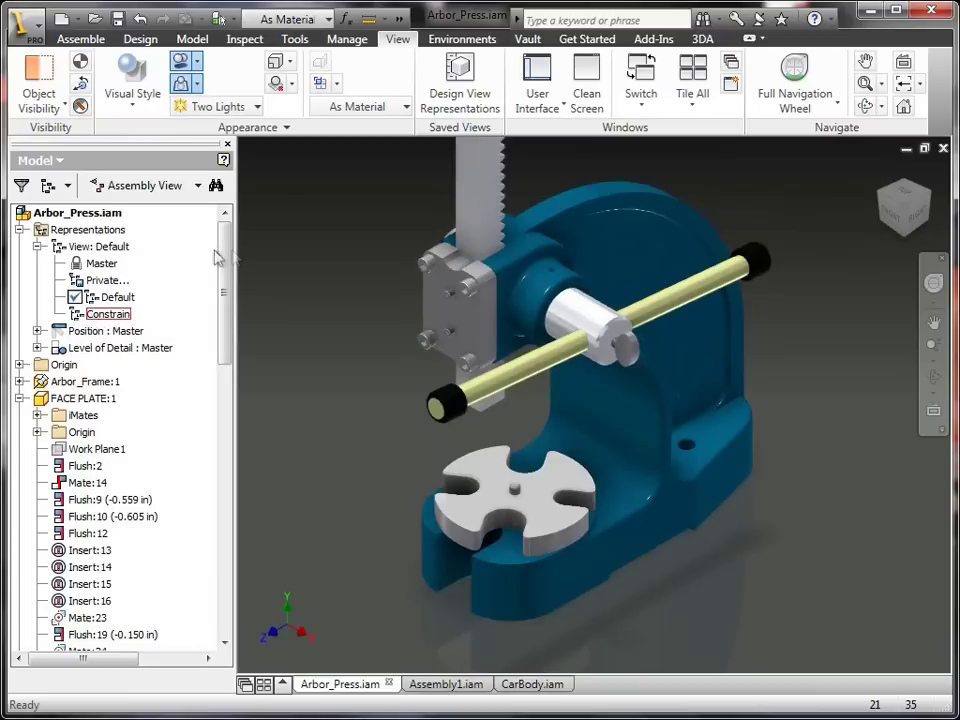
key("c")
left_click(126, 74)
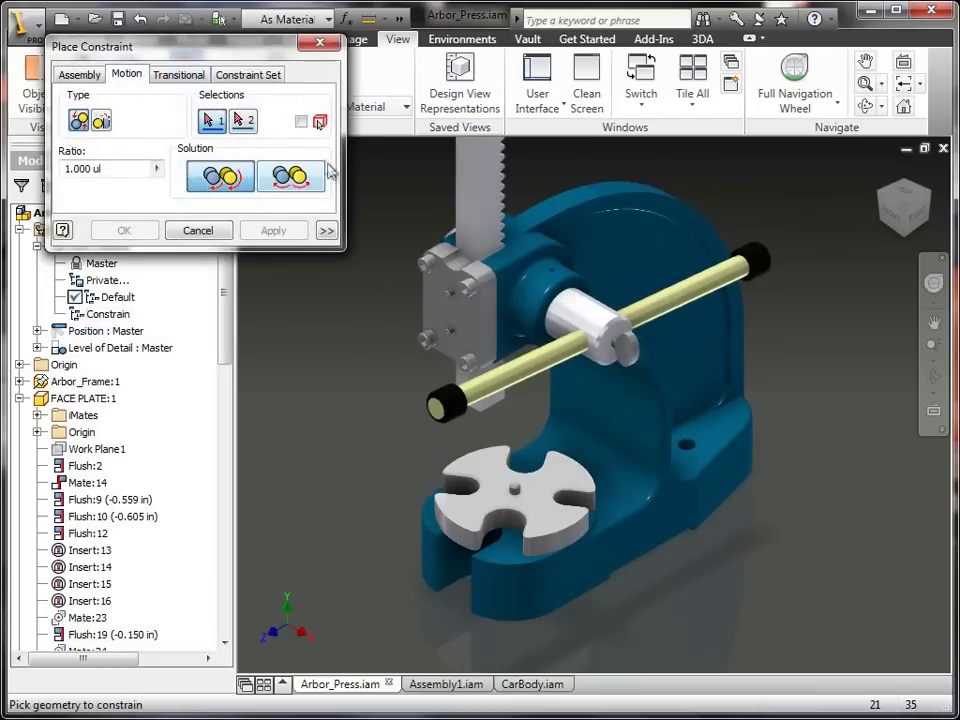
left_click(326, 231)
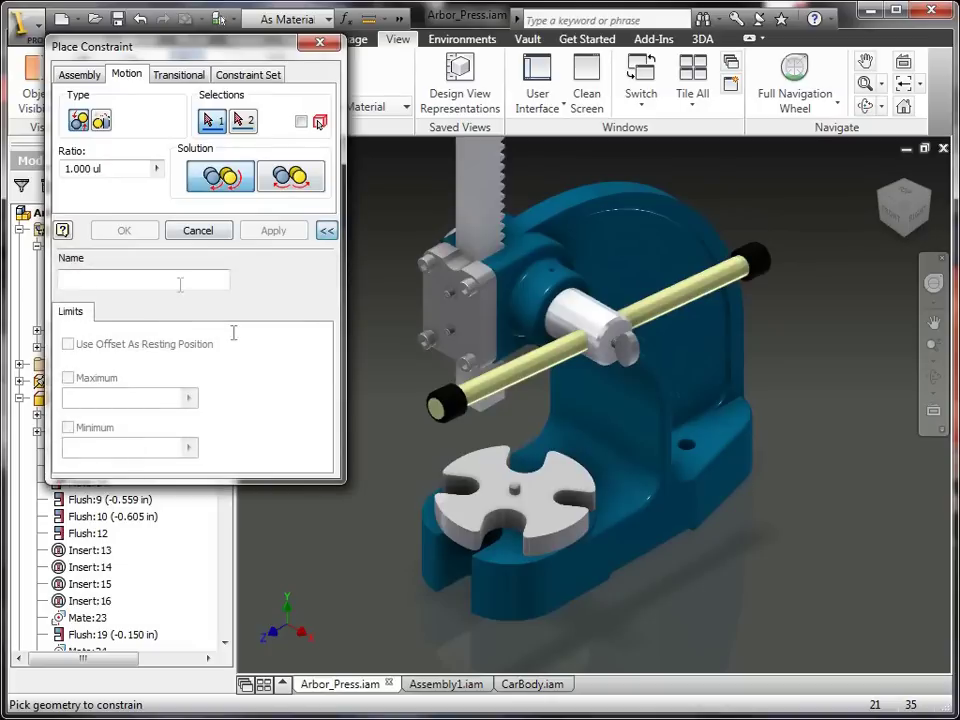
left_click(327, 231)
left_click(325, 231)
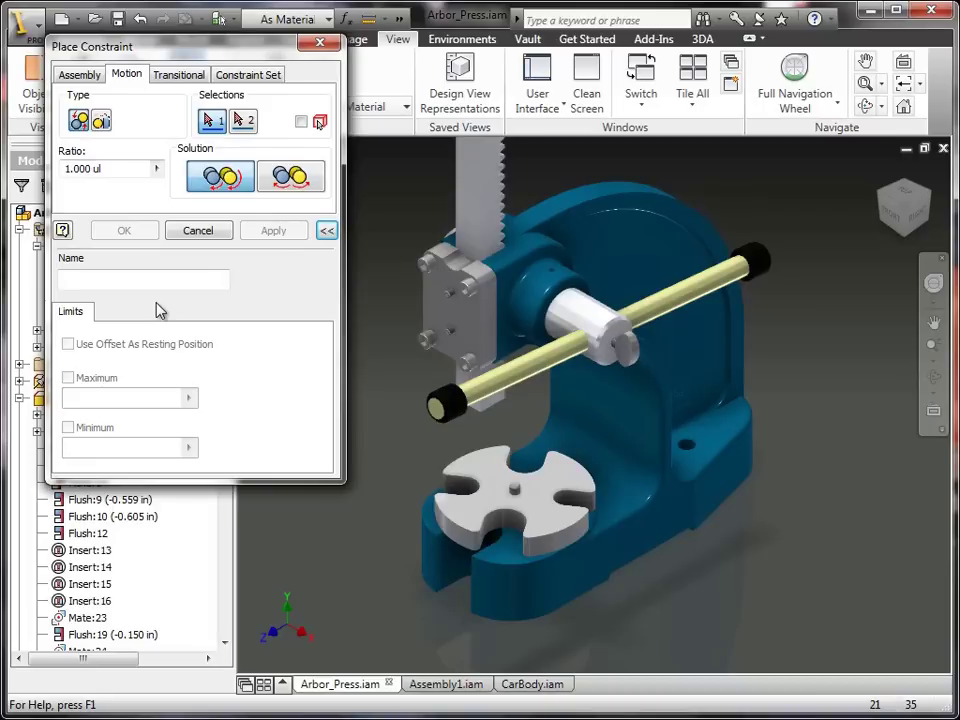
left_click(320, 42)
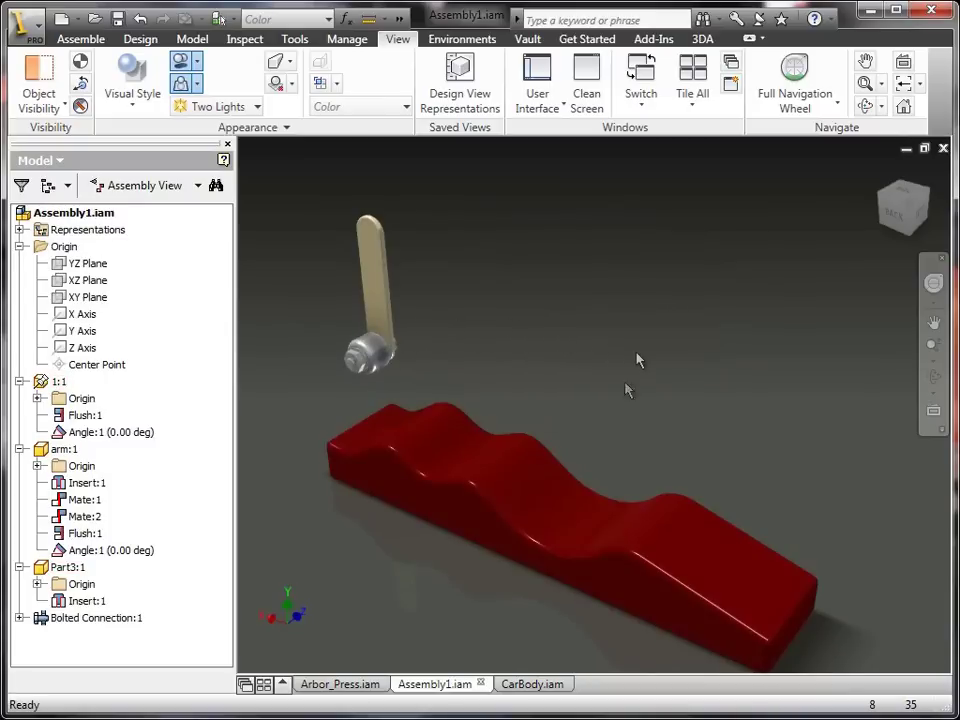
Zoom in on the arm and the wavy red part in Assembly1.
scroll(560, 550, "up", 3)
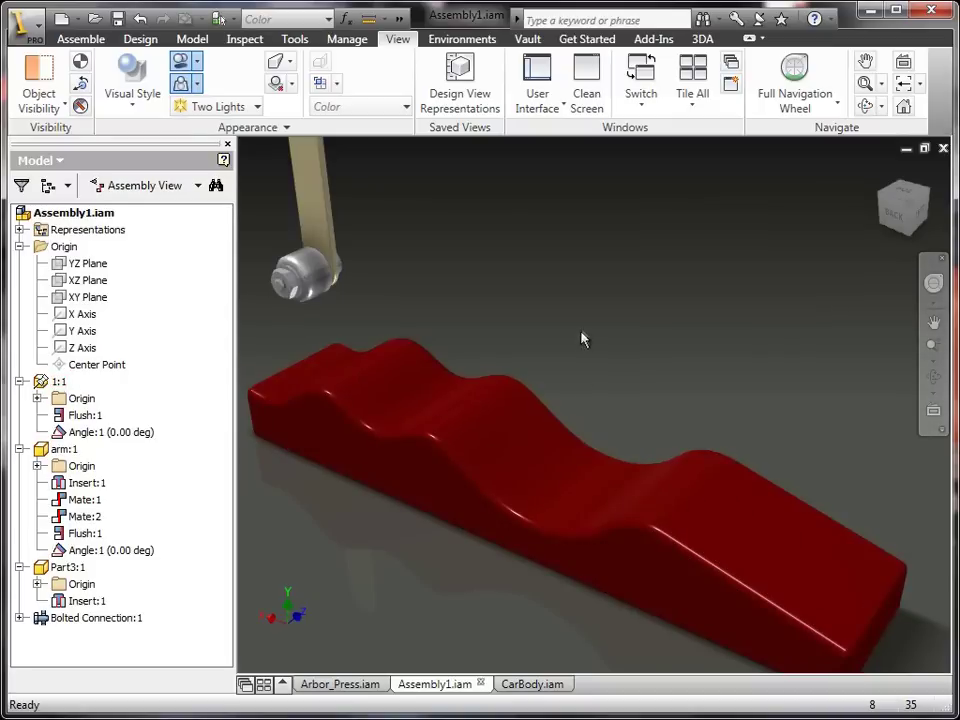
Add a Transitional constraint from the arm's roller to the red part's top face, then slide the arm.
key("c")
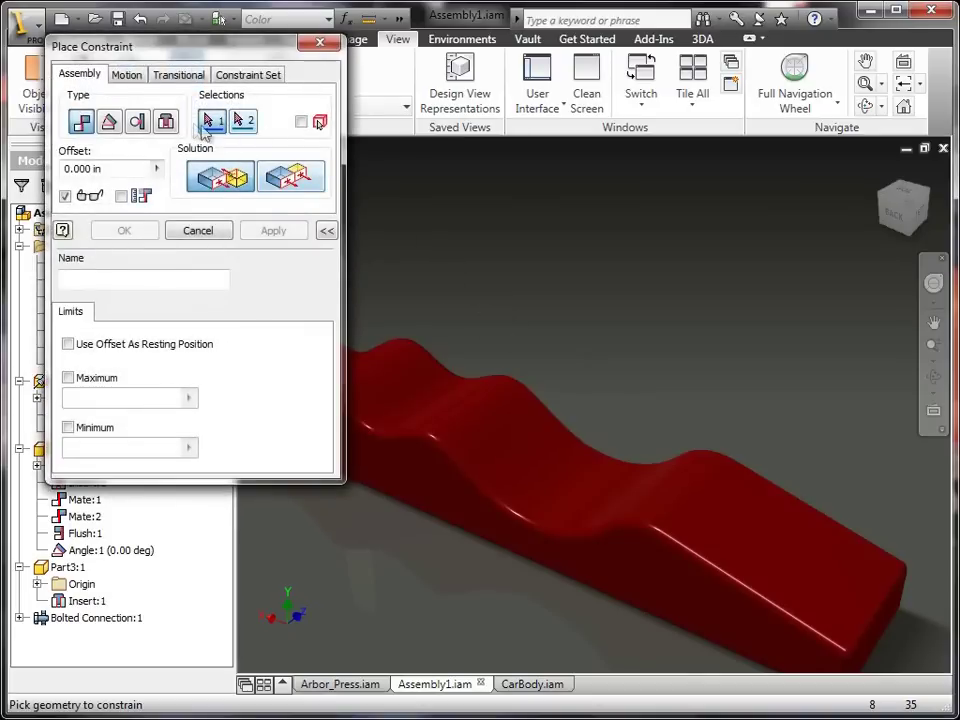
left_click(175, 74)
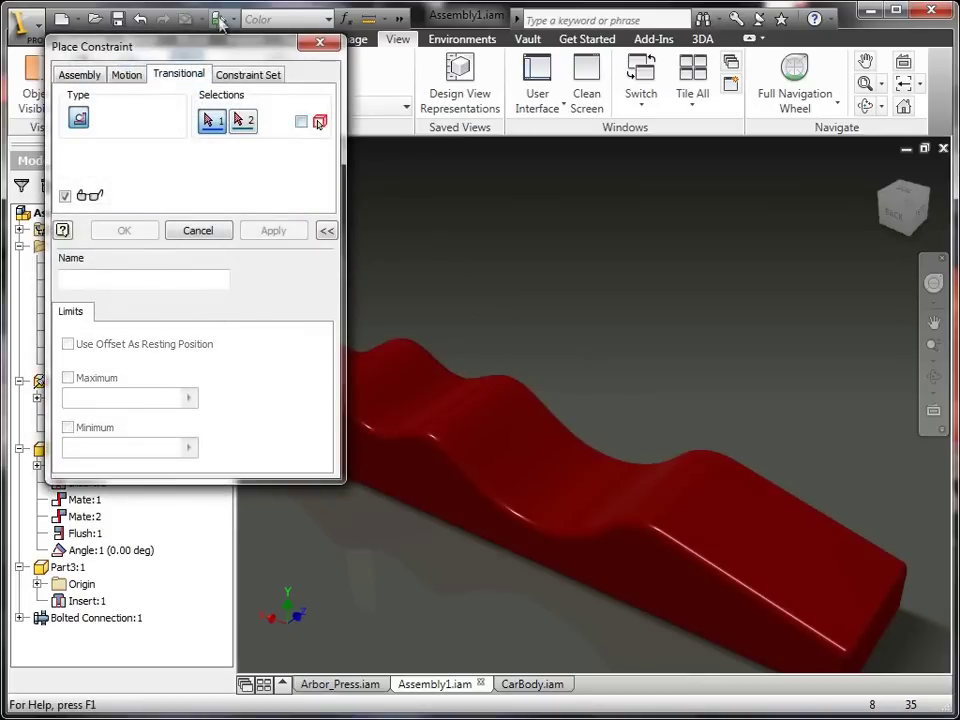
left_click_drag(222, 48, 717, 70)
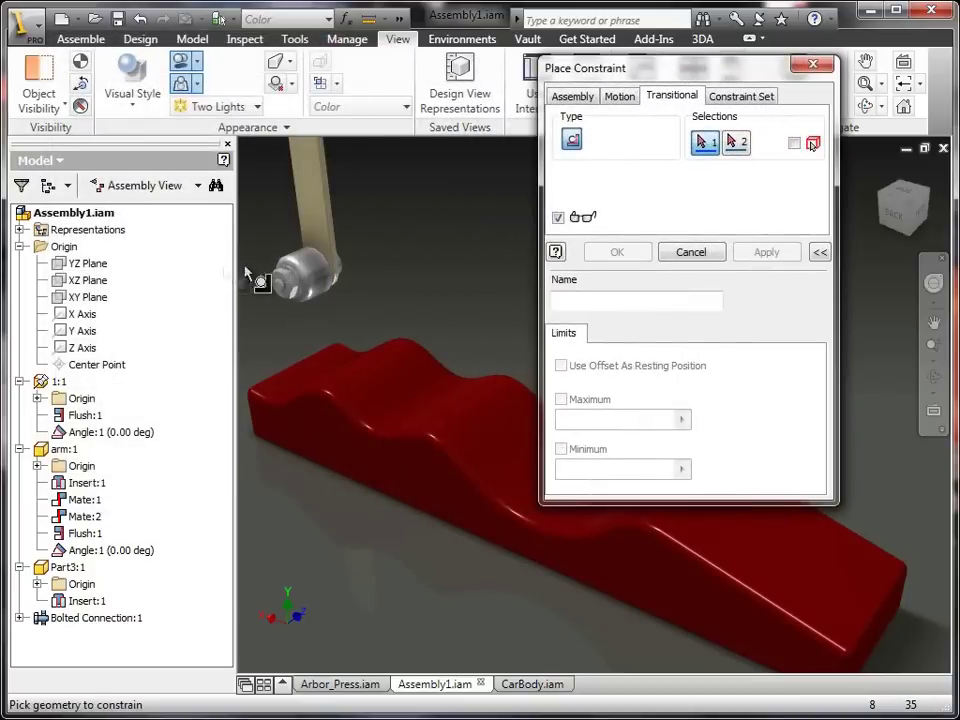
left_click(323, 270)
left_click(372, 374)
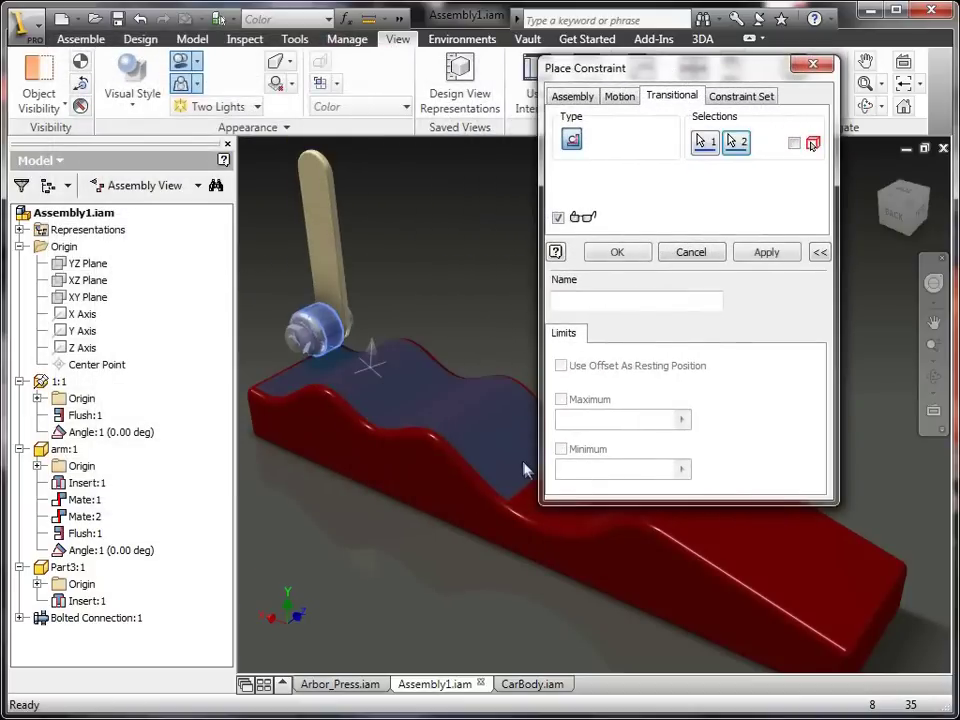
left_click(617, 252)
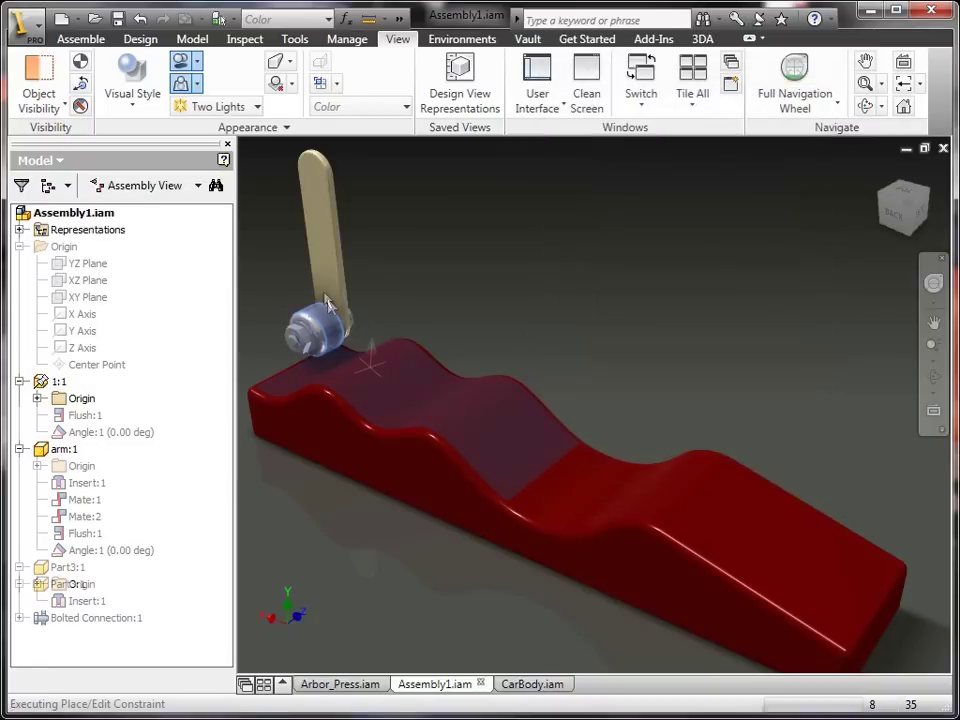
left_click_drag(356, 290, 482, 332)
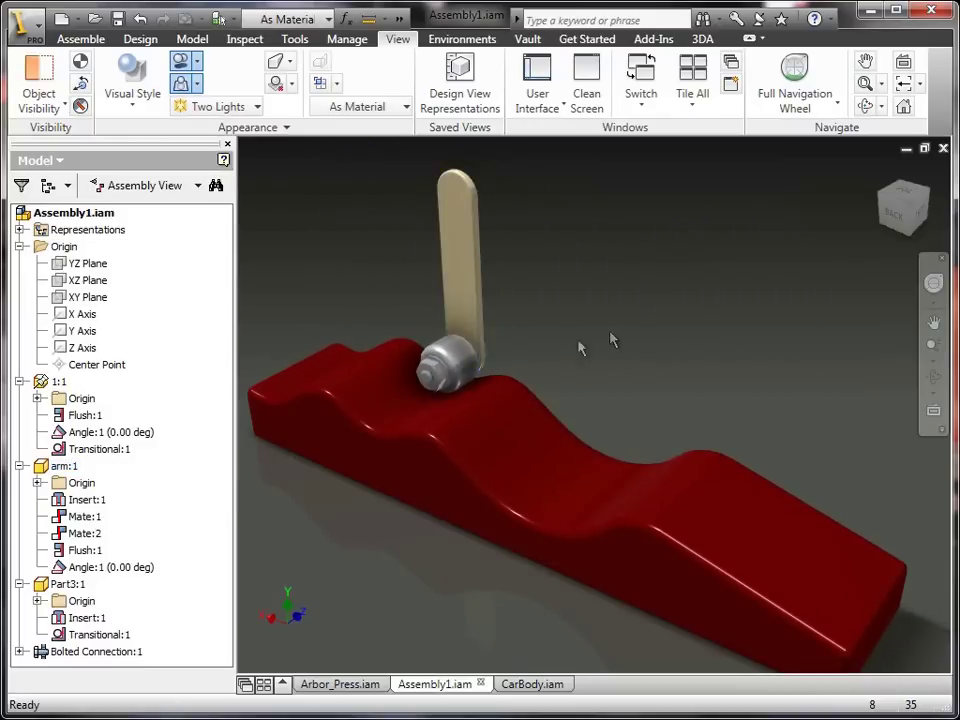
key("c")
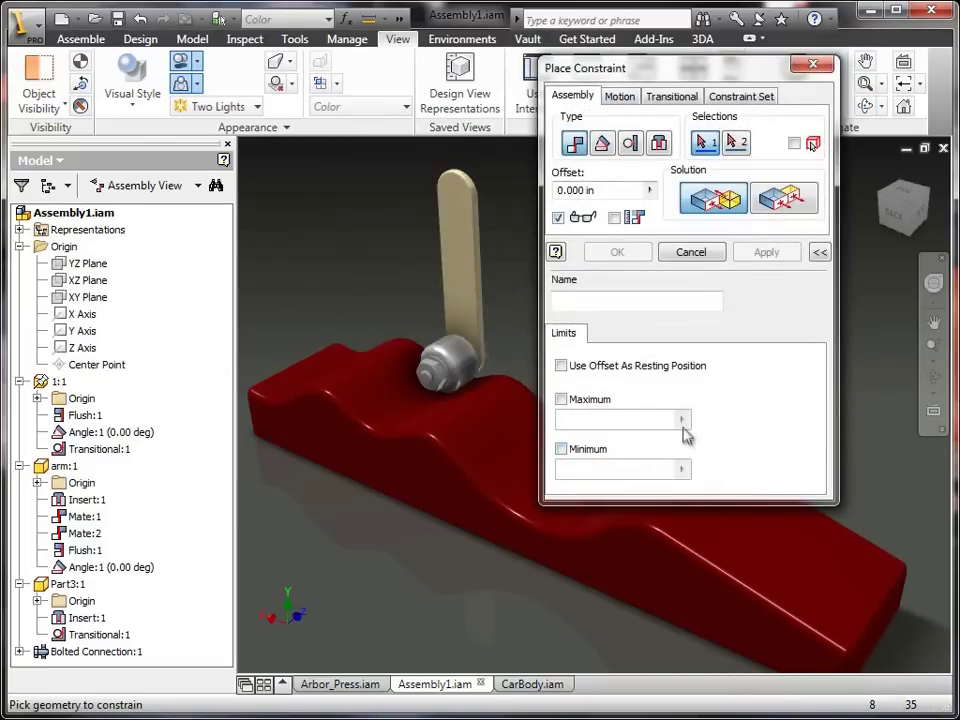
Cancel the new constraint and slide the arm's roller into the middle trough of the wavy base.
key("Escape")
mouse_move(482, 321)
left_mouse_down()
mouse_move(619, 392)
mouse_move(793, 455)
mouse_move(660, 420)
mouse_move(510, 355)
mouse_move(410, 345)
mouse_move(390, 332)
mouse_move(718, 450)
mouse_move(805, 495)
mouse_move(690, 435)
mouse_move(615, 444)
mouse_move(523, 416)
mouse_move(660, 480)
mouse_move(675, 259)
mouse_move(891, 317)
mouse_move(719, 285)
mouse_move(585, 281)
mouse_move(455, 252)
mouse_move(709, 225)
mouse_move(712, 140)
mouse_move(706, 150)
mouse_move(945, 300)
mouse_move(946, 530)
mouse_move(610, 320)
mouse_move(583, 343)
mouse_move(478, 298)
mouse_move(515, 300)
mouse_move(600, 352)
left_mouse_up()
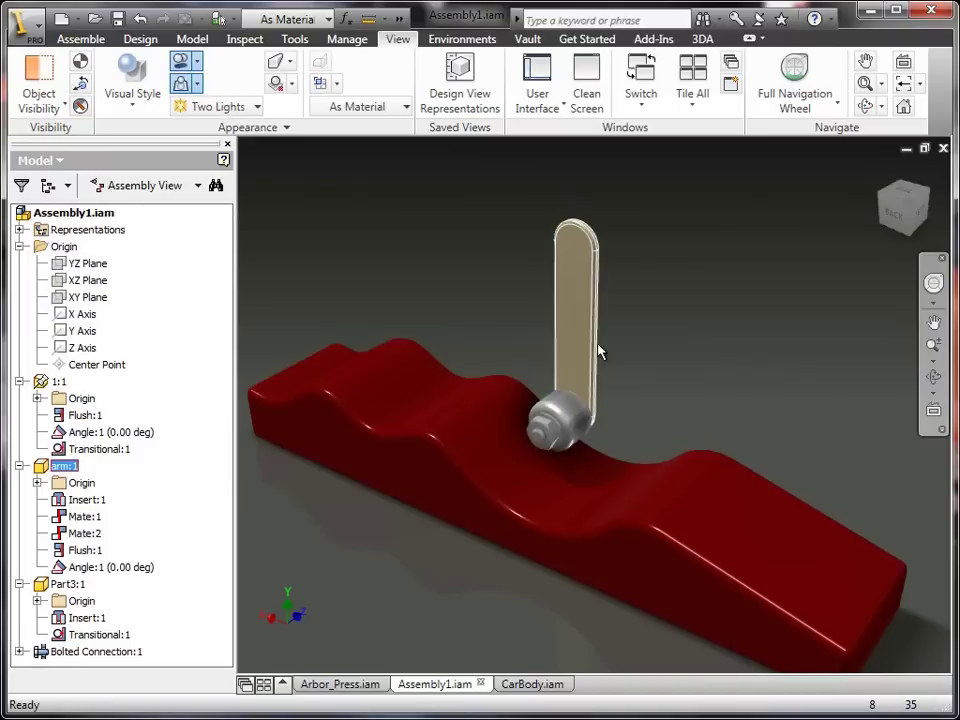
Inspect the Transitional constraint options and the Transitional:1 menu without adding or changing anything.
key("c")
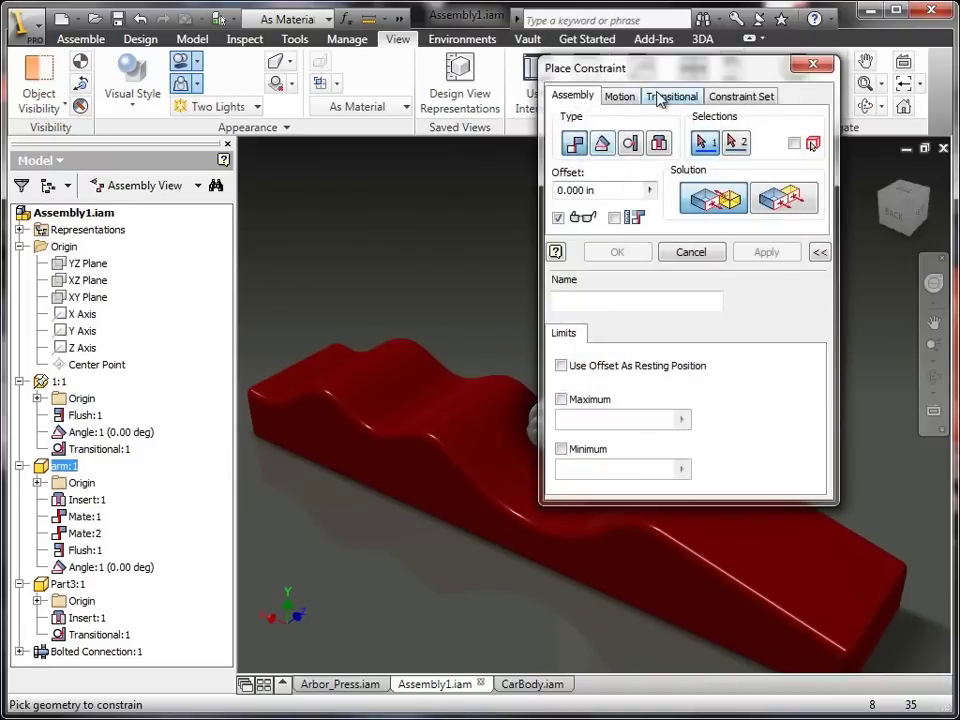
left_click(662, 97)
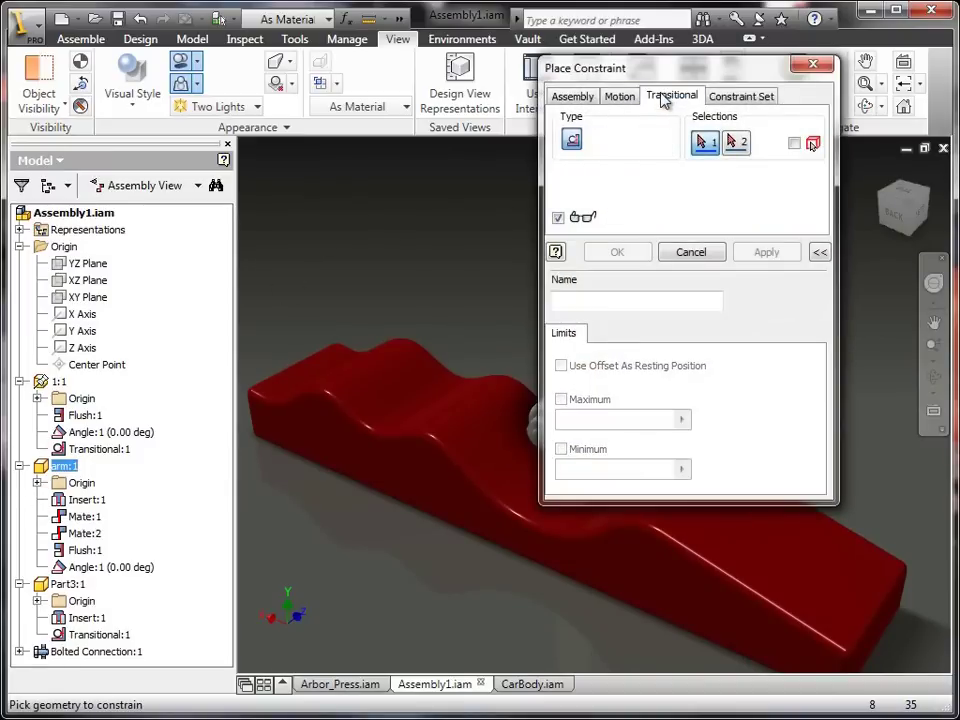
left_click(819, 252)
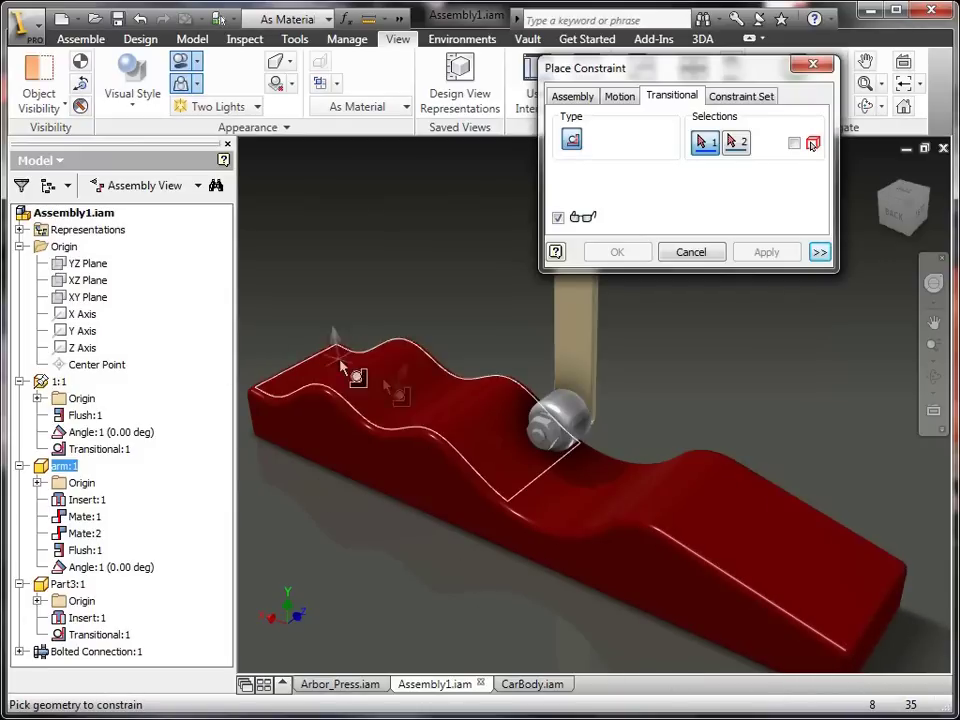
left_click(826, 68)
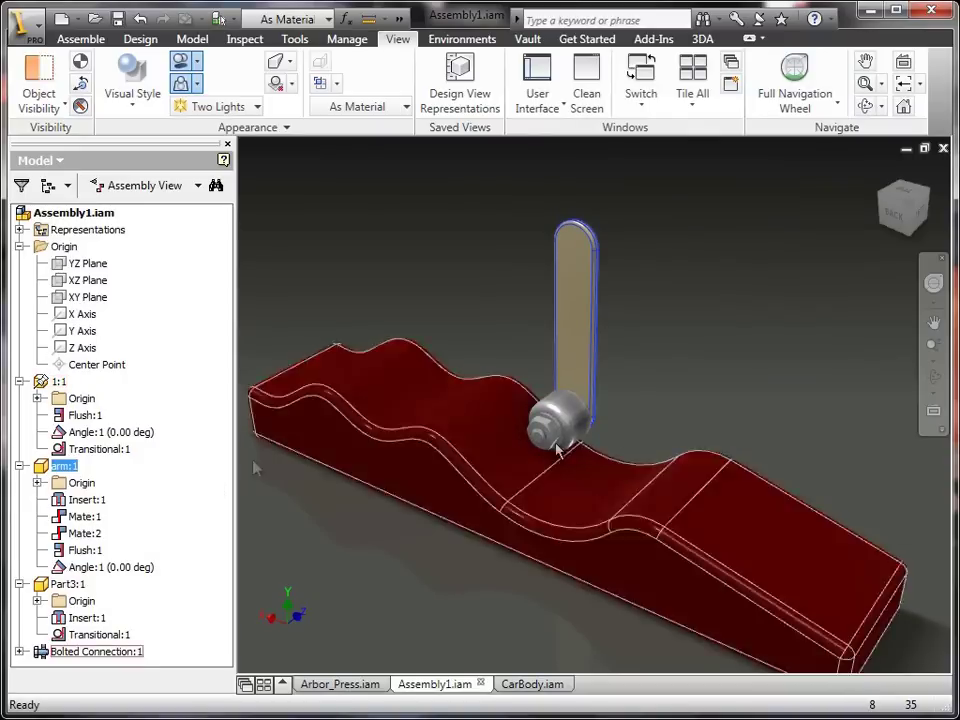
right_click(113, 450)
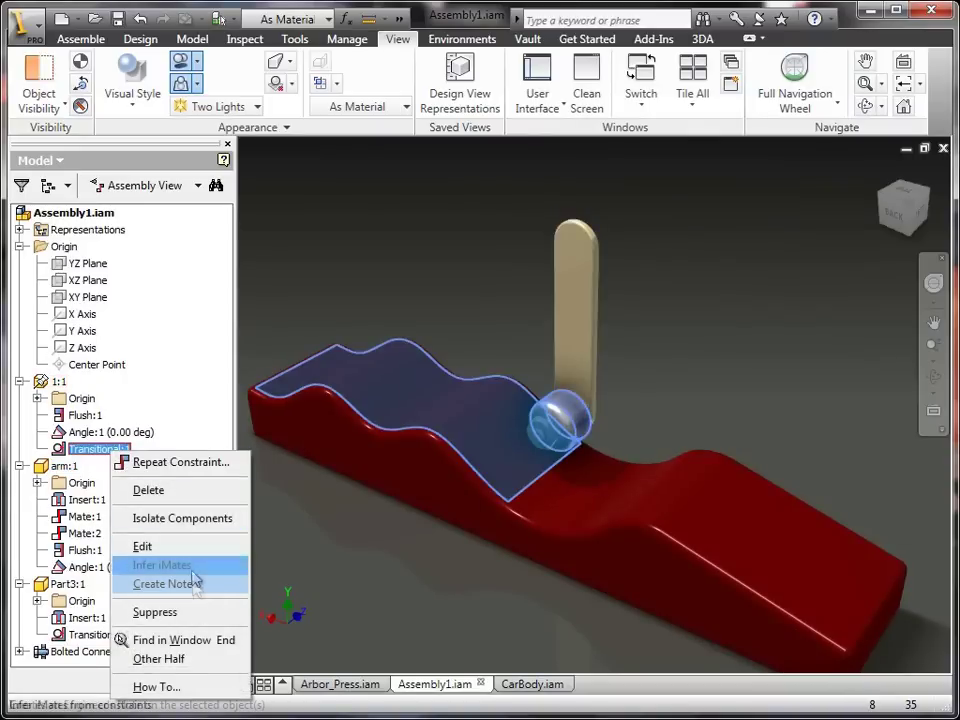
left_click(409, 568)
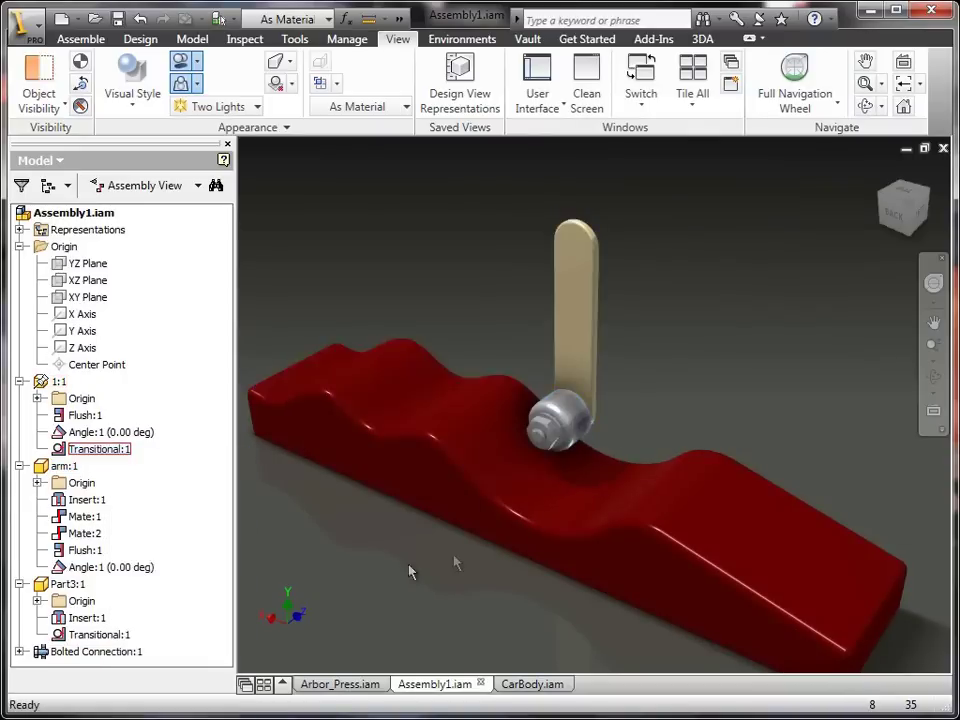
Slide the arm to the base's right end and back, then bring up CarBody.iam.
left_click_drag(588, 424, 760, 430)
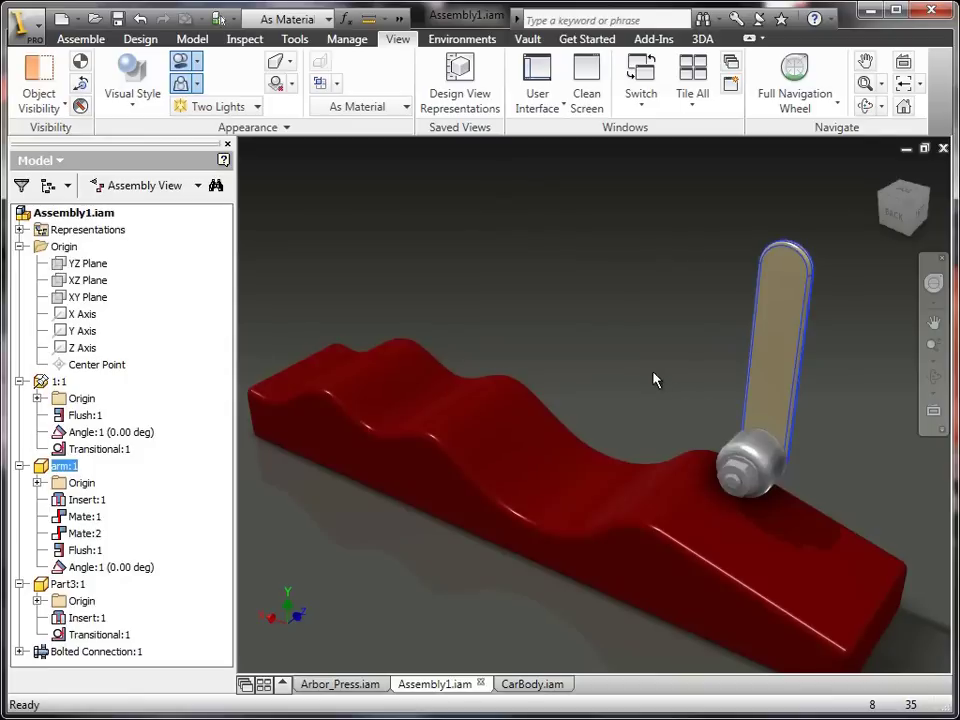
left_click(566, 391)
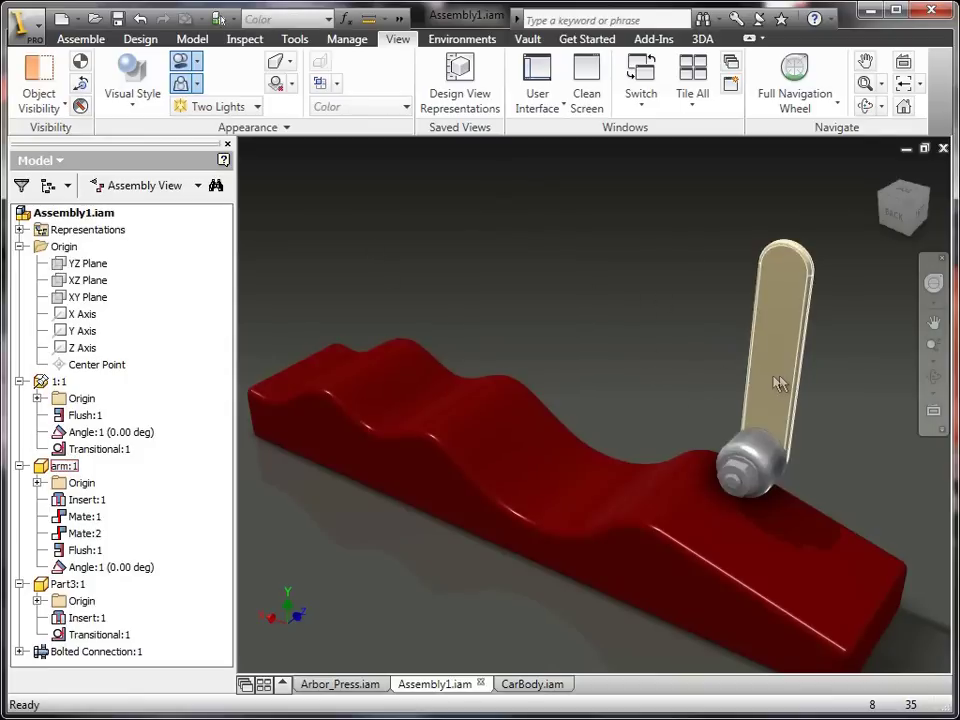
mouse_move(778, 384)
left_mouse_down()
mouse_move(639, 360)
mouse_move(536, 643)
left_mouse_up()
left_click(534, 685)
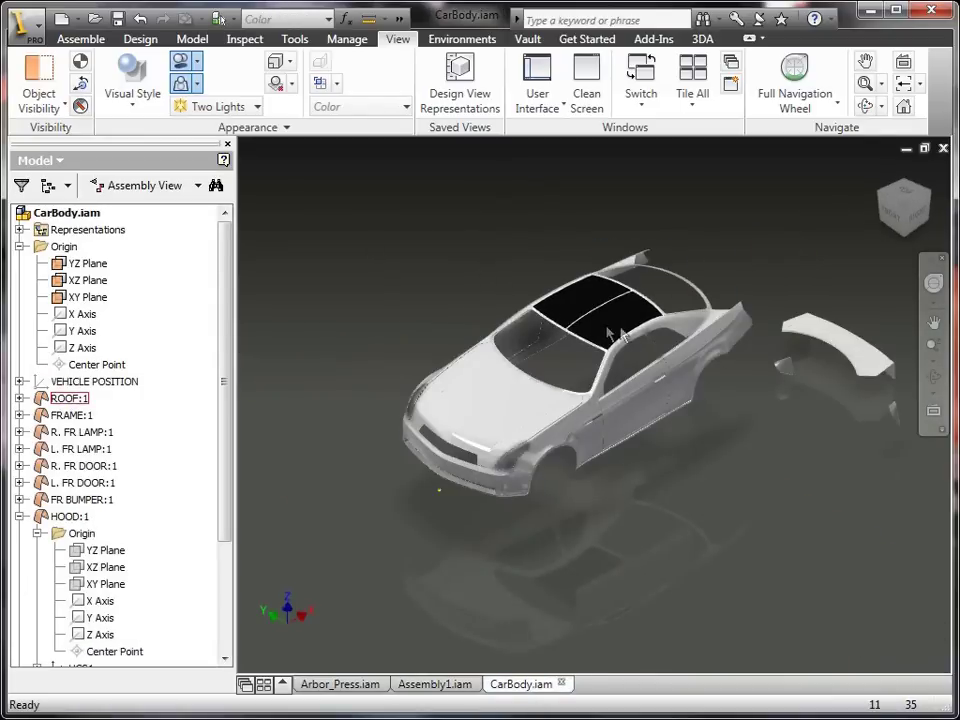
scroll(660, 320, "up", 2)
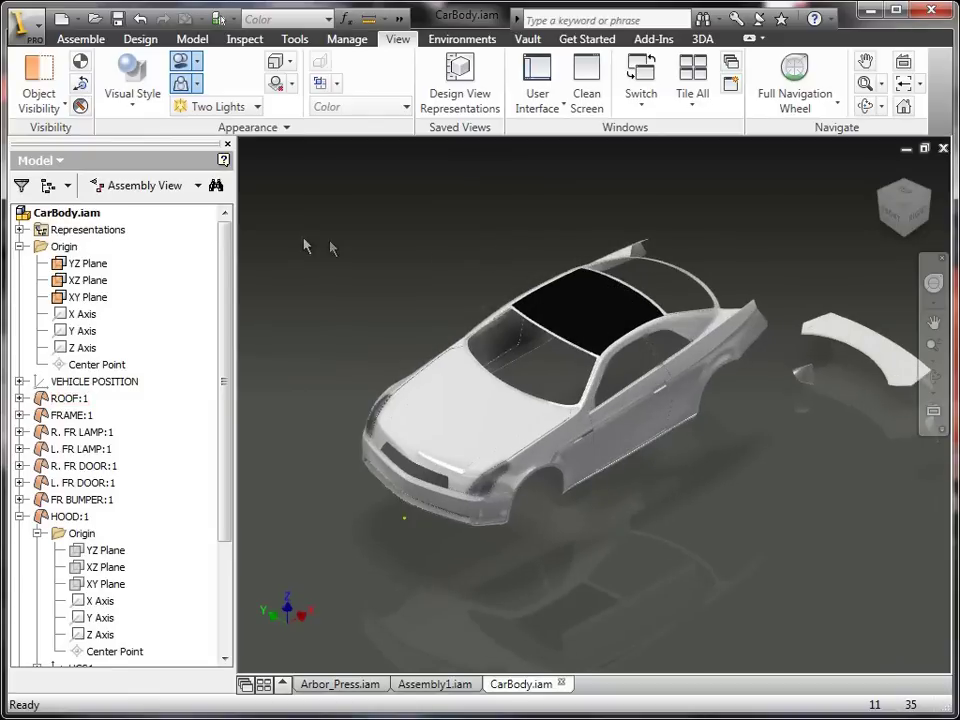
key("c")
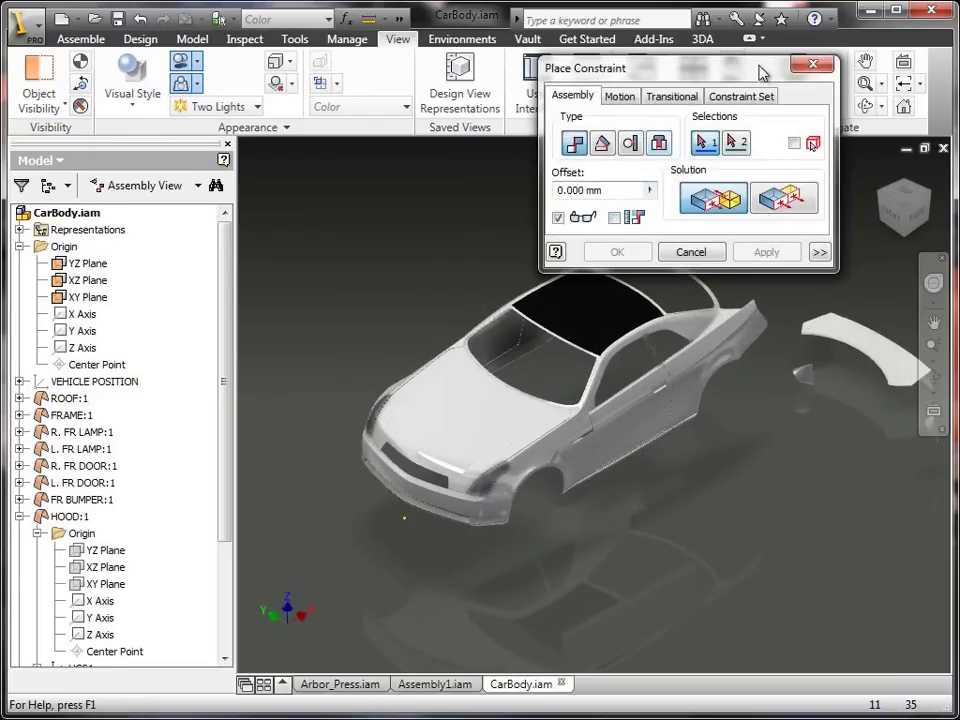
left_click_drag(755, 120, 380, 85)
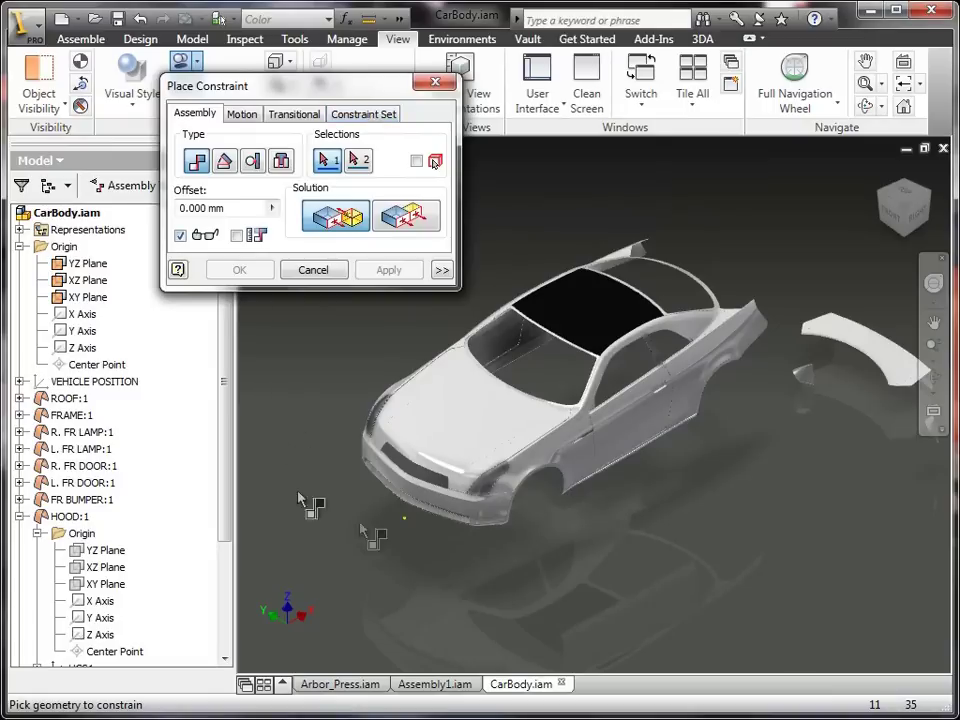
key("Escape")
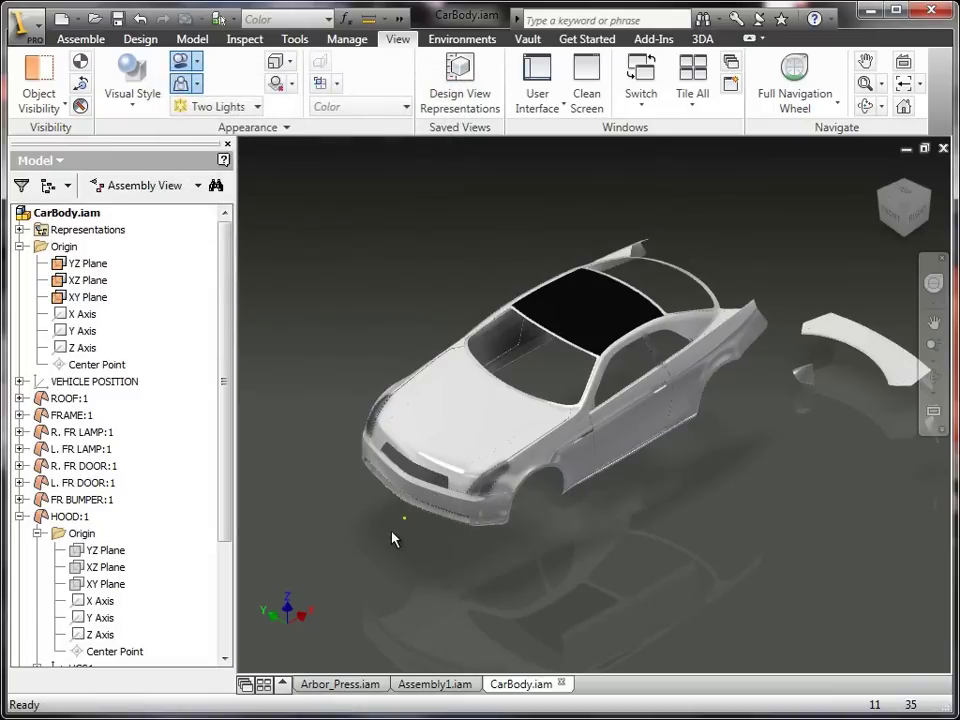
scroll(395, 536, "up", 5)
scroll(416, 528, "up", 3)
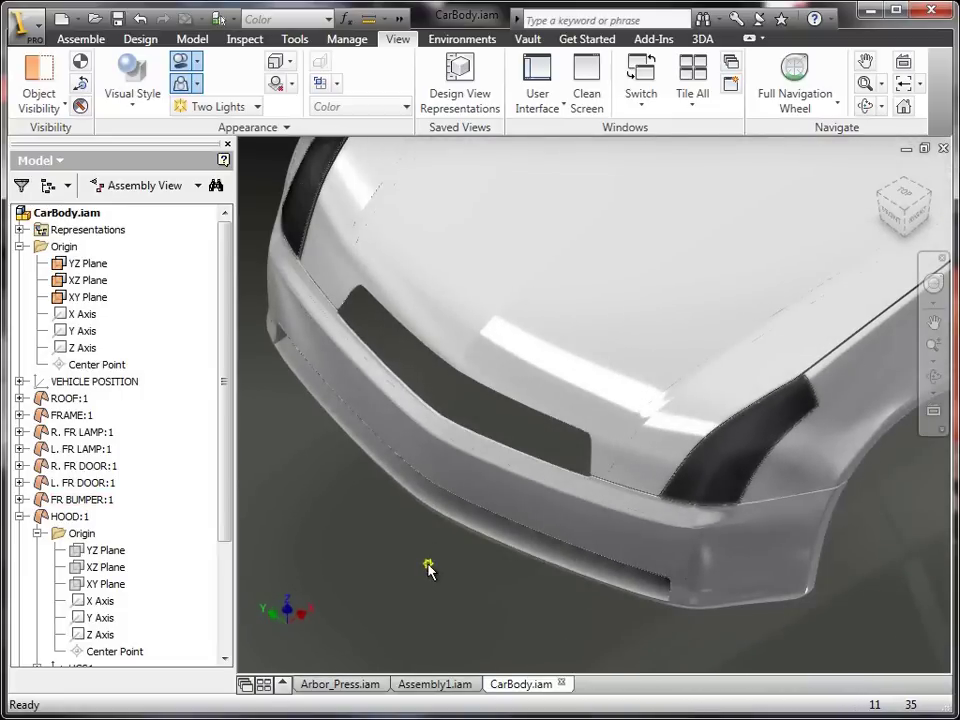
middle_click_drag(430, 557, 497, 562, "shift")
key("F6")
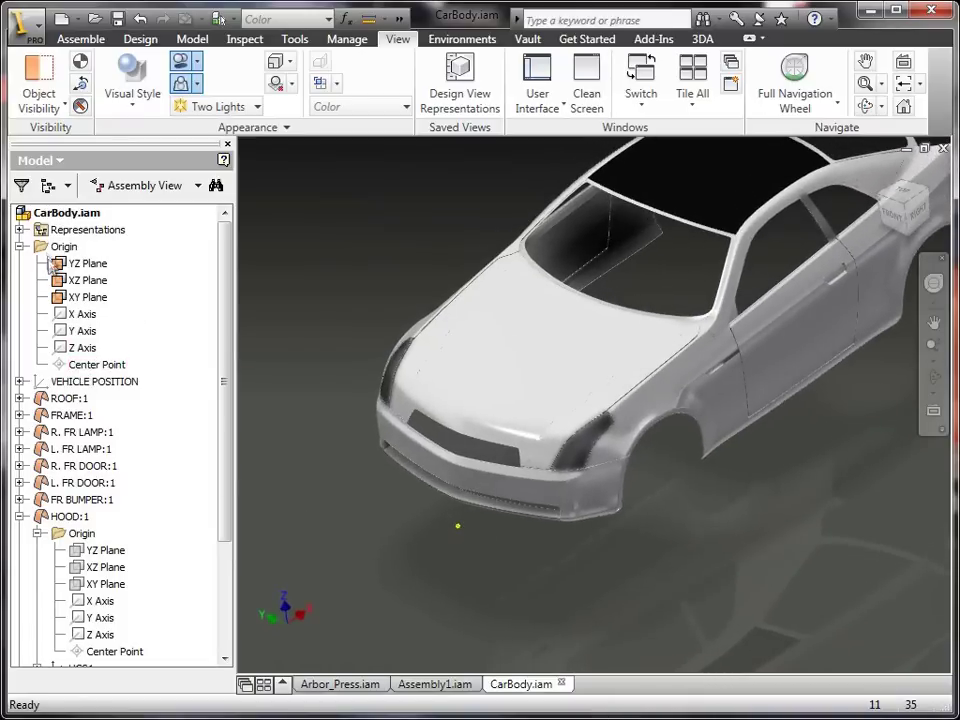
scroll(600, 550, "down", 5)
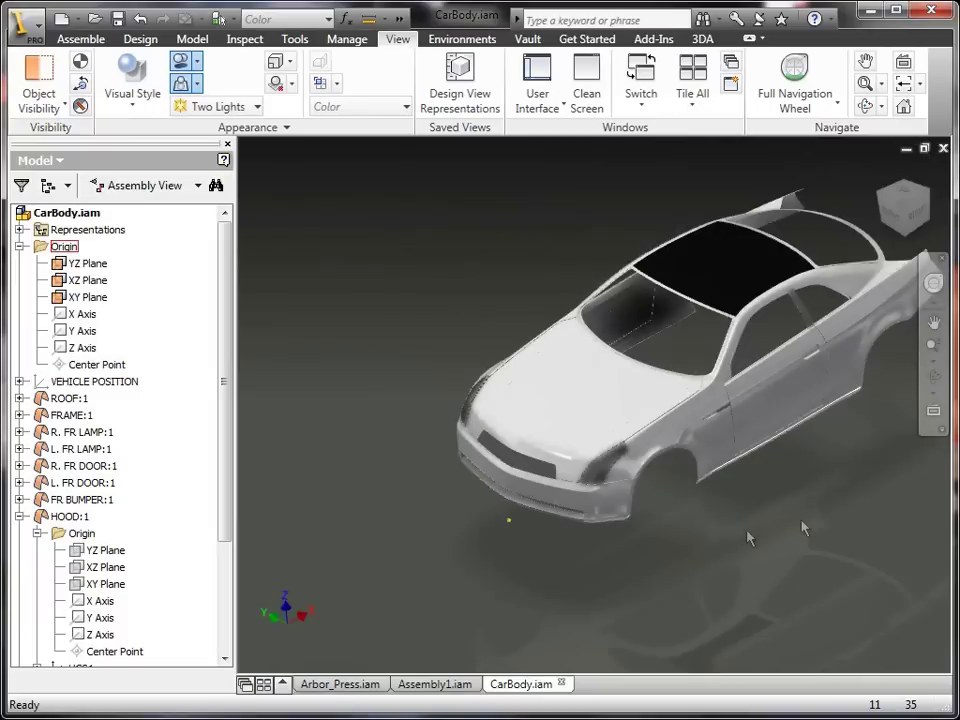
middle_click_drag(843, 518, 641, 478)
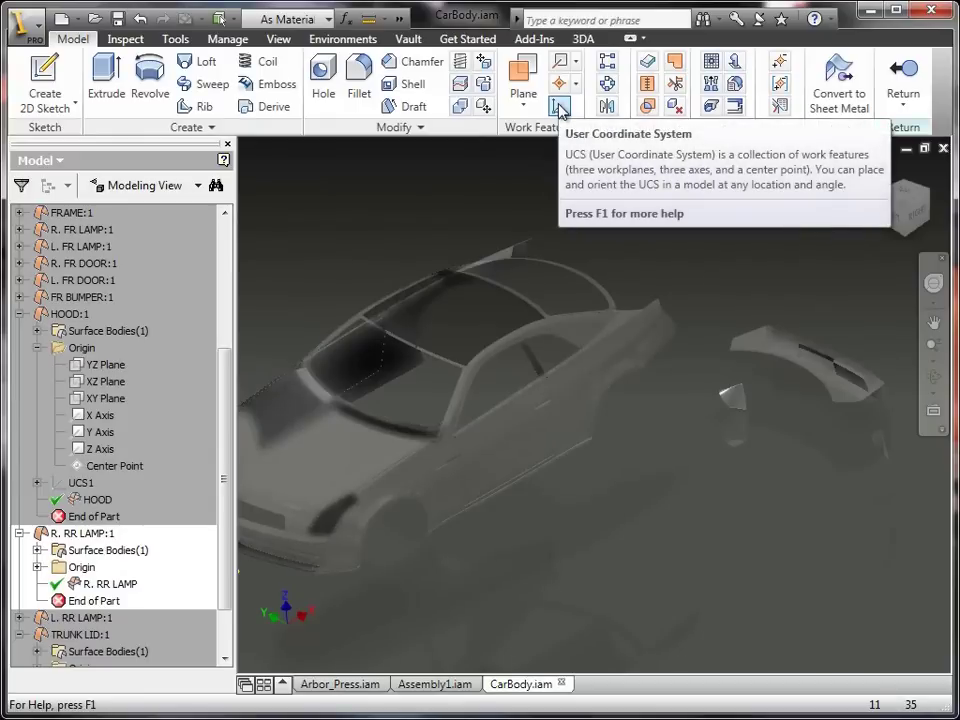
Place a new UCS origin on the rear lamp with X and Z offsets of 0.
left_click(559, 107)
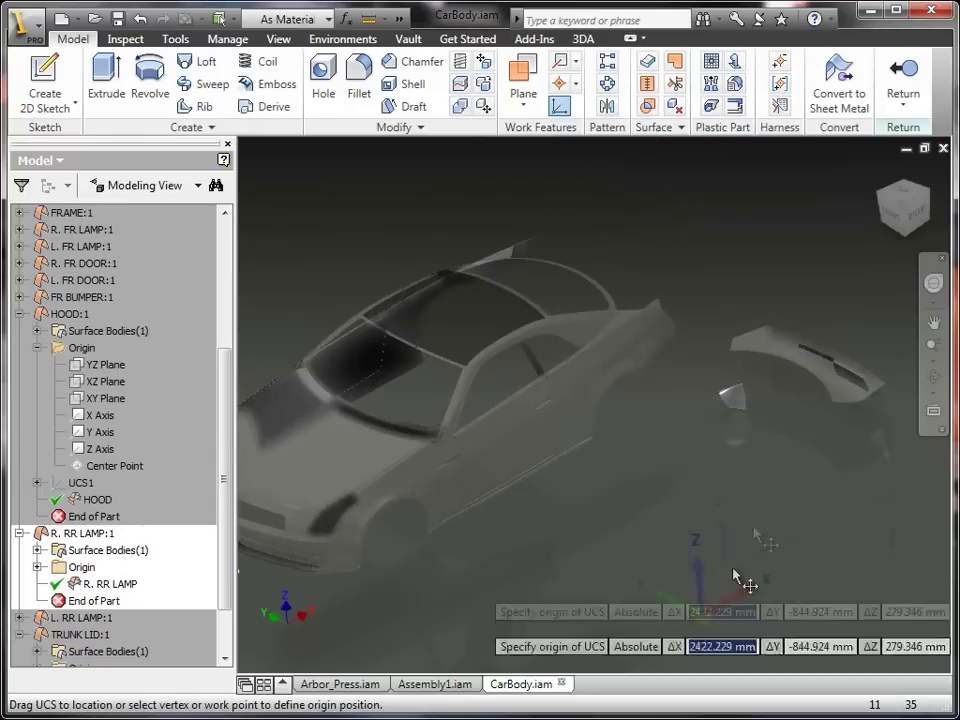
left_click(638, 526)
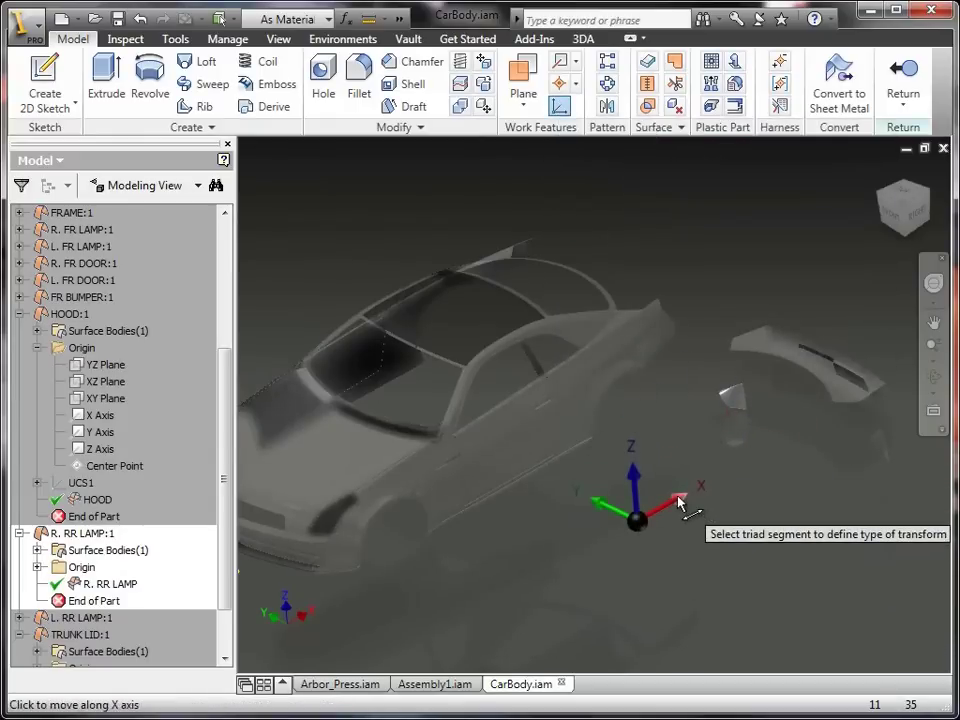
left_click_drag(681, 504, 532, 494)
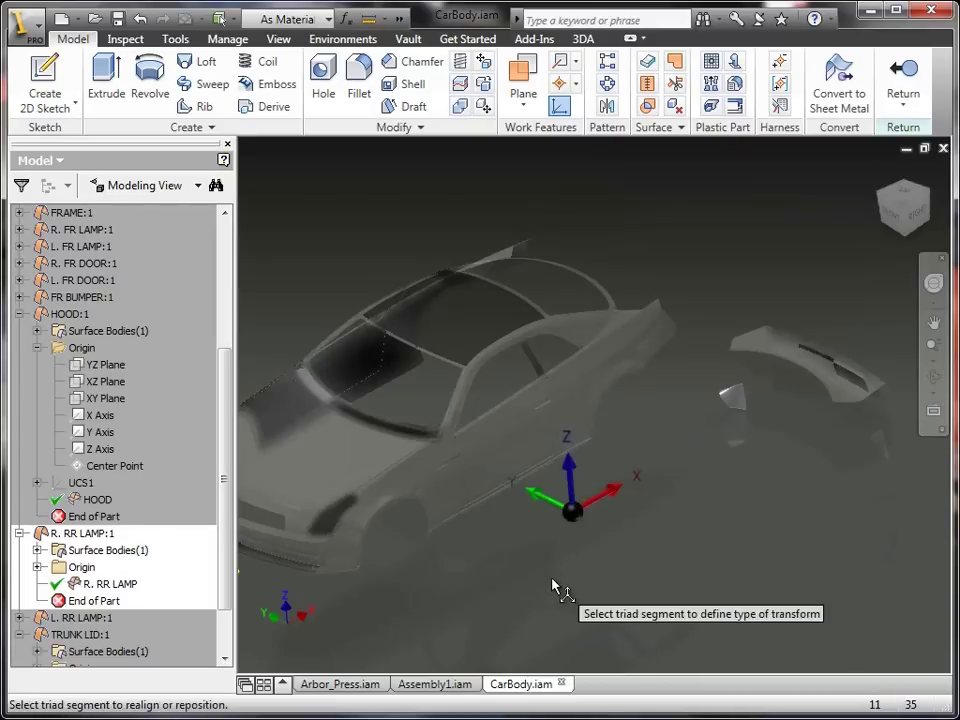
left_click(623, 500)
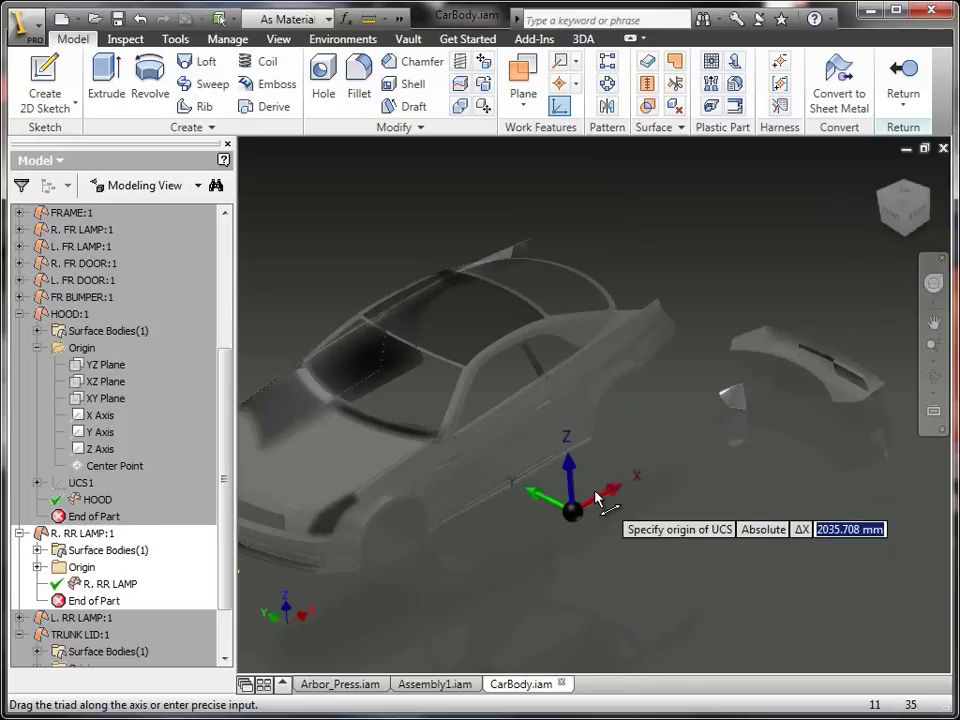
type("0")
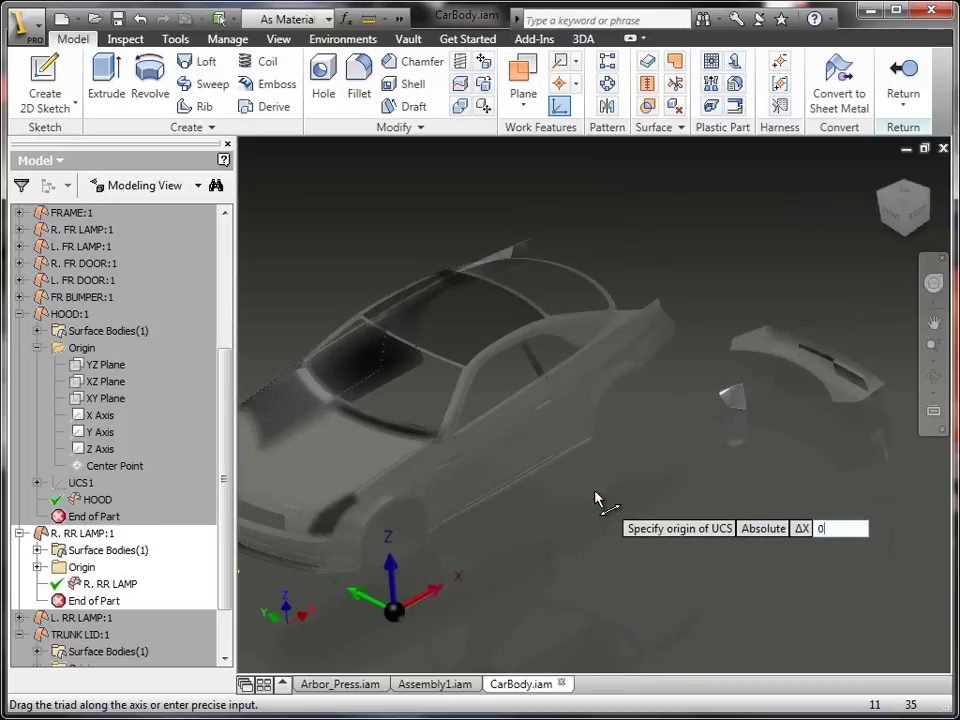
key("Return")
left_click(389, 563)
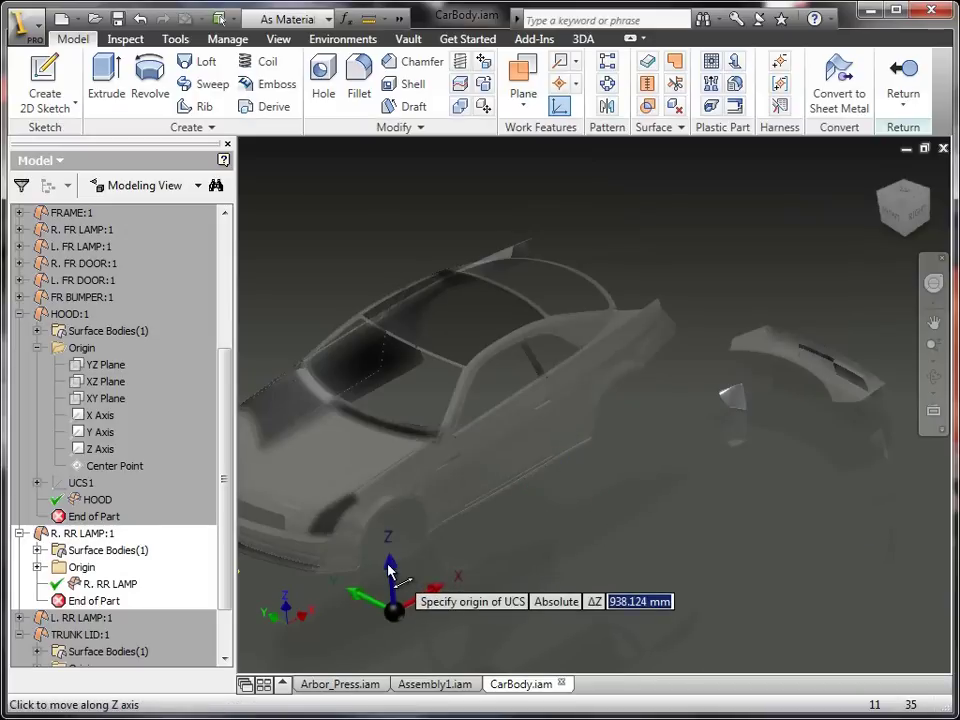
type("0")
key("Return")
Accept the Y offset and finish, creating UCS1 in R. RR LAMP:1.
scroll(514, 540, "up", 1)
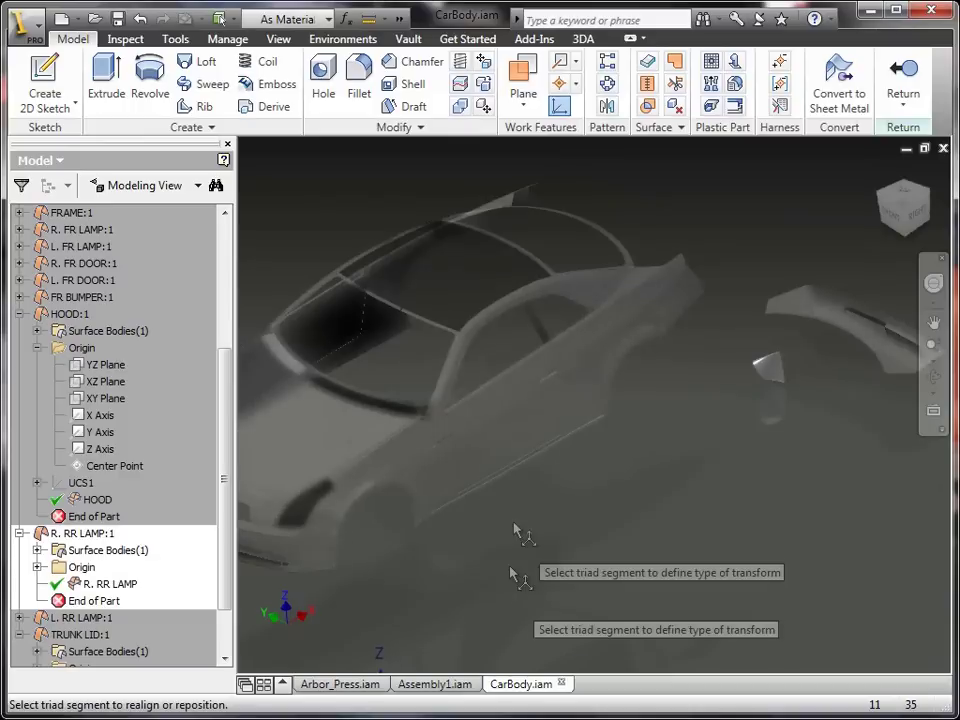
middle_click_drag(525, 510, 565, 340)
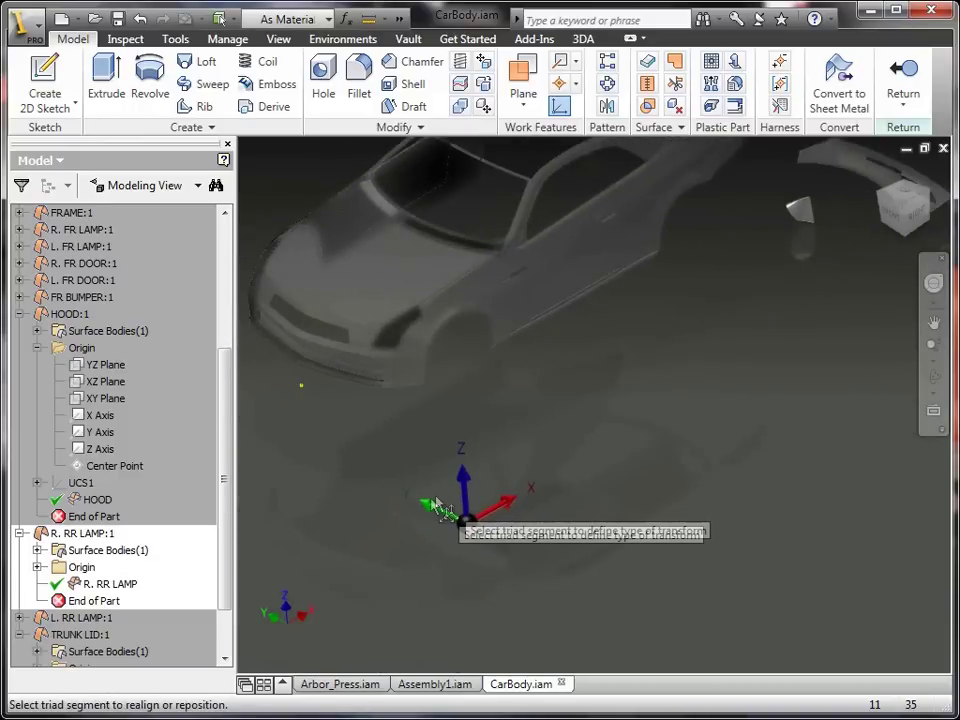
left_click(428, 508)
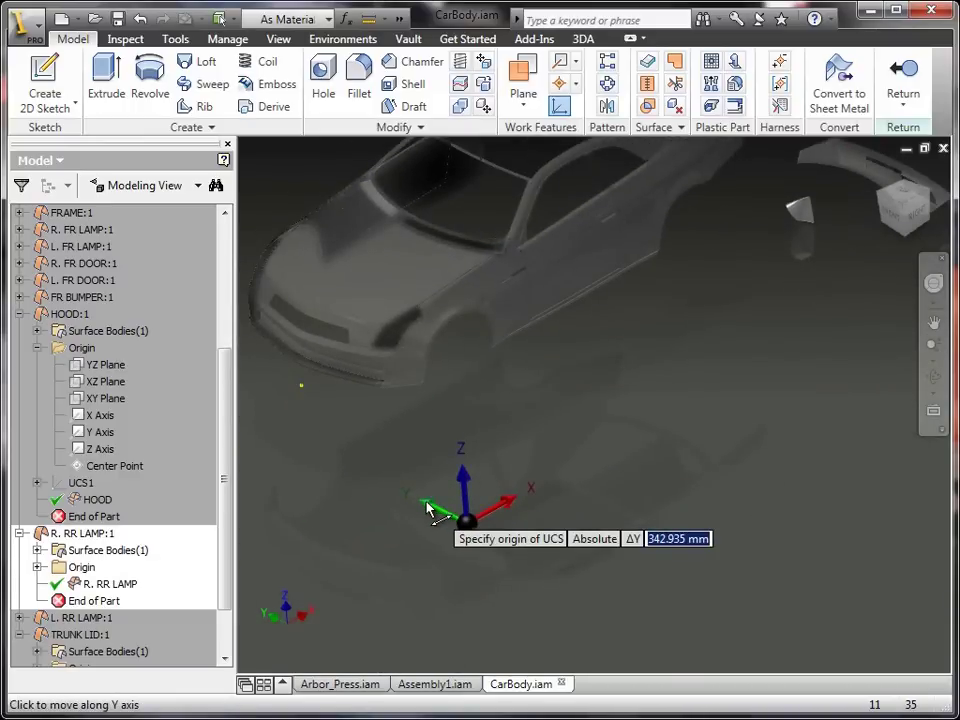
key("Return")
scroll(560, 460, "down", 2)
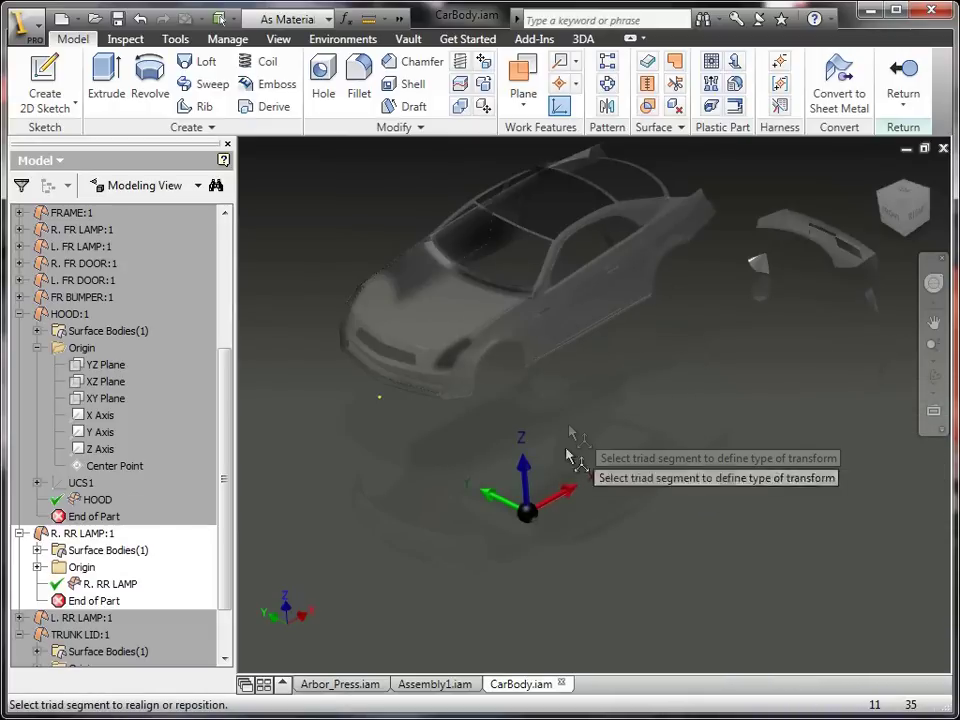
left_click(528, 512)
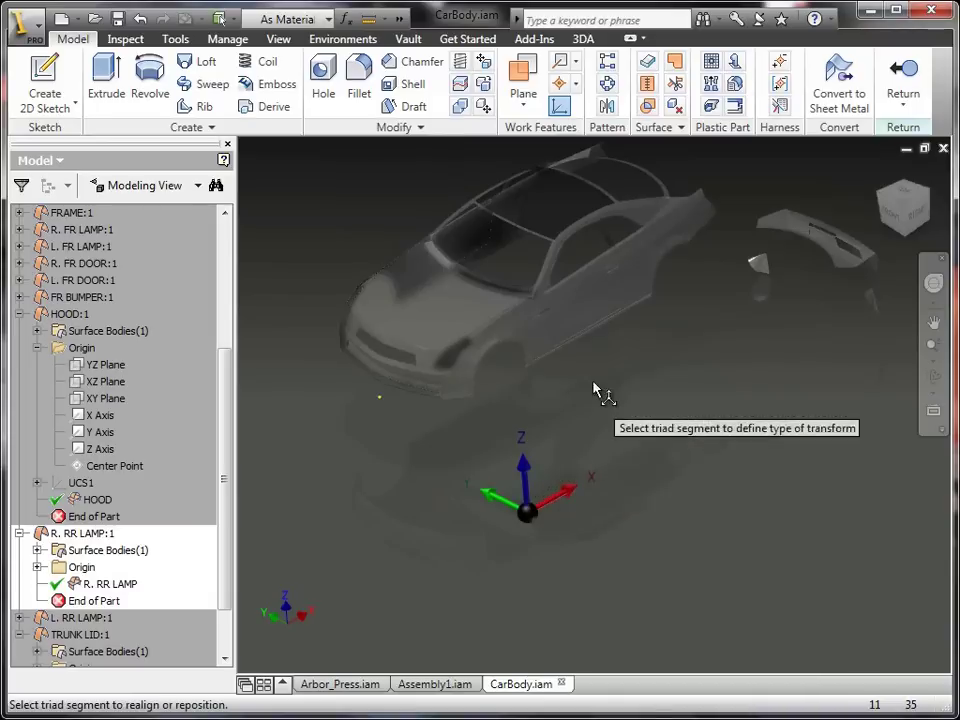
right_click(603, 378)
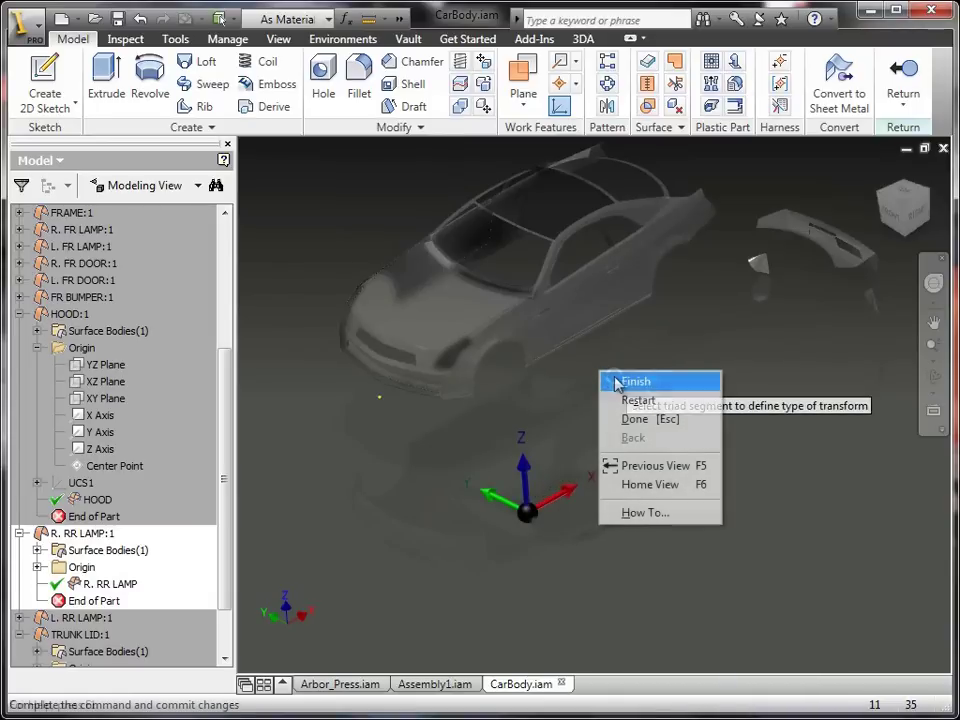
left_click(614, 380)
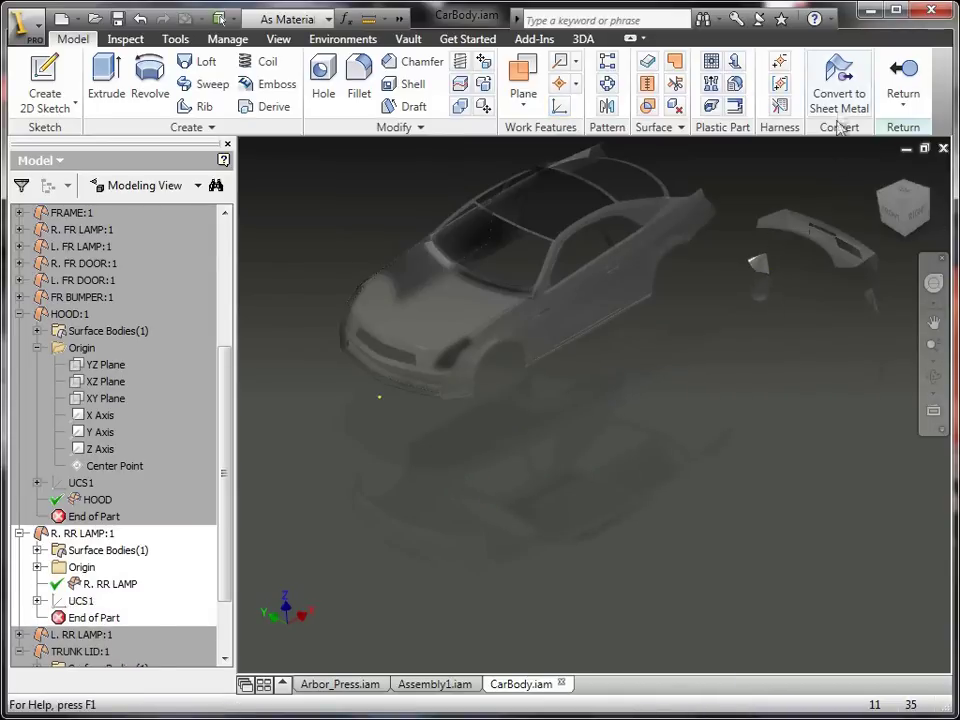
Return to the car body assembly and preview the Constraint Set tab, then cancel.
left_click(903, 85)
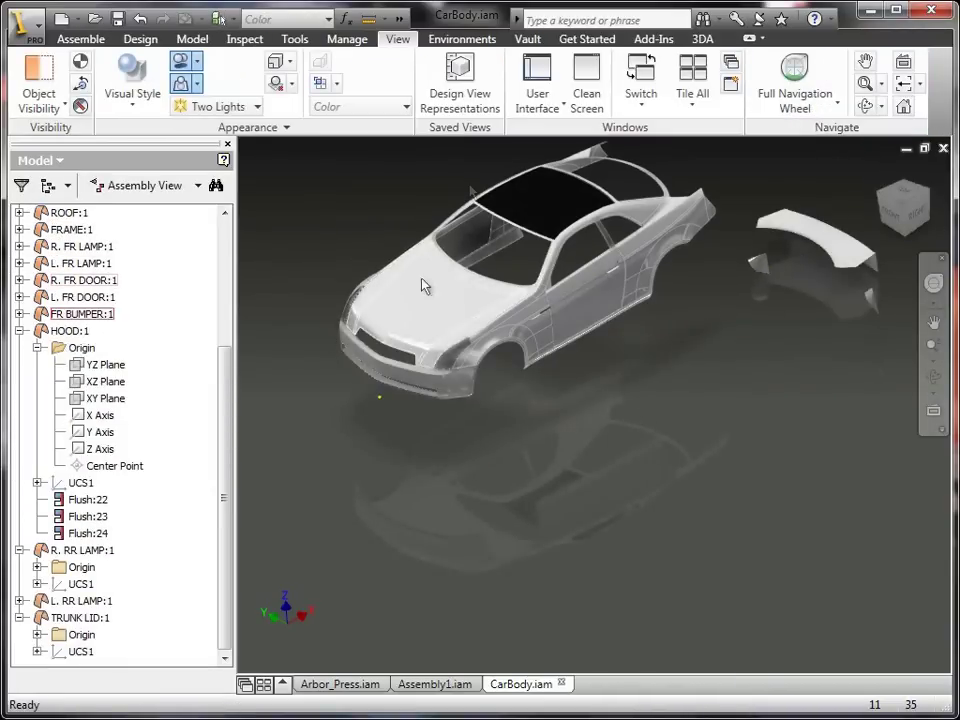
key("c")
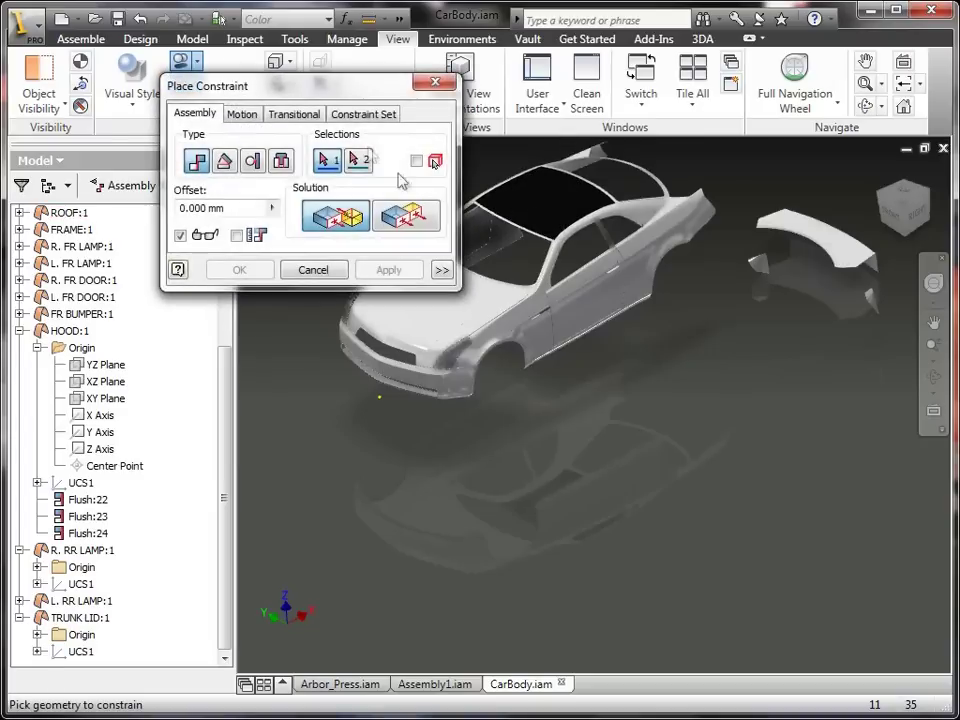
left_click(365, 116)
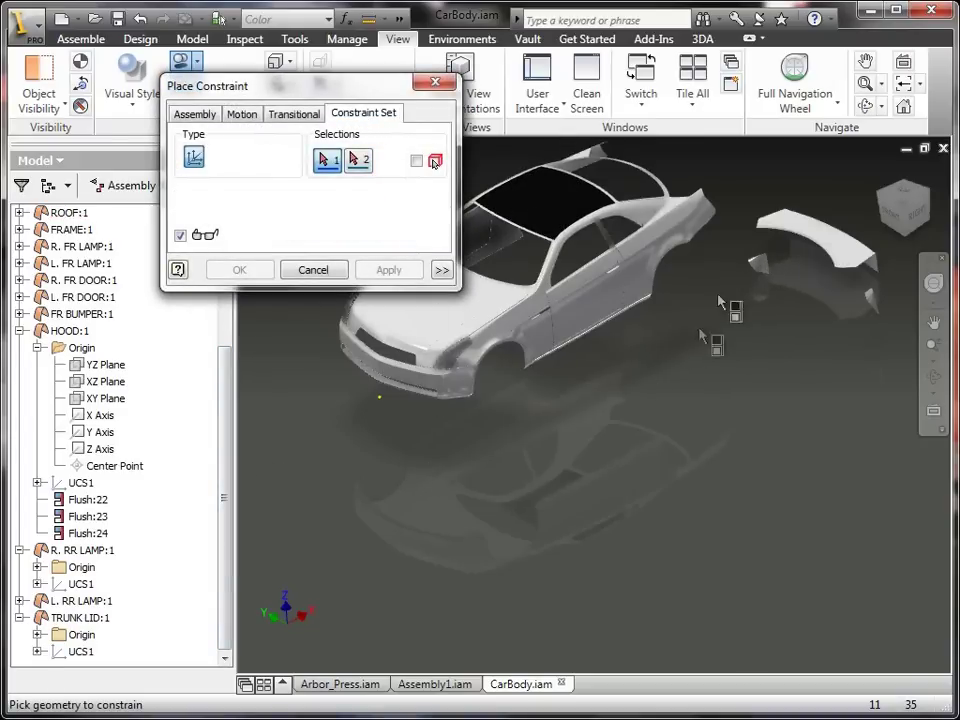
left_click(313, 269)
Turn on UCS Triad display under Object Visibility and restart Place Constraint.
left_click(40, 95)
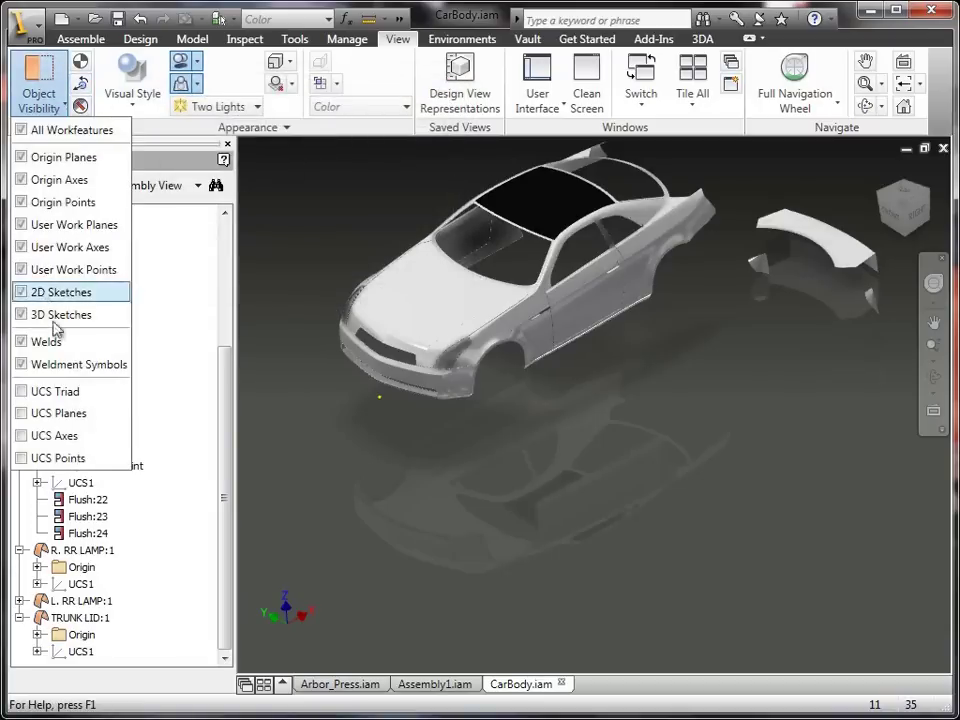
left_click(29, 393)
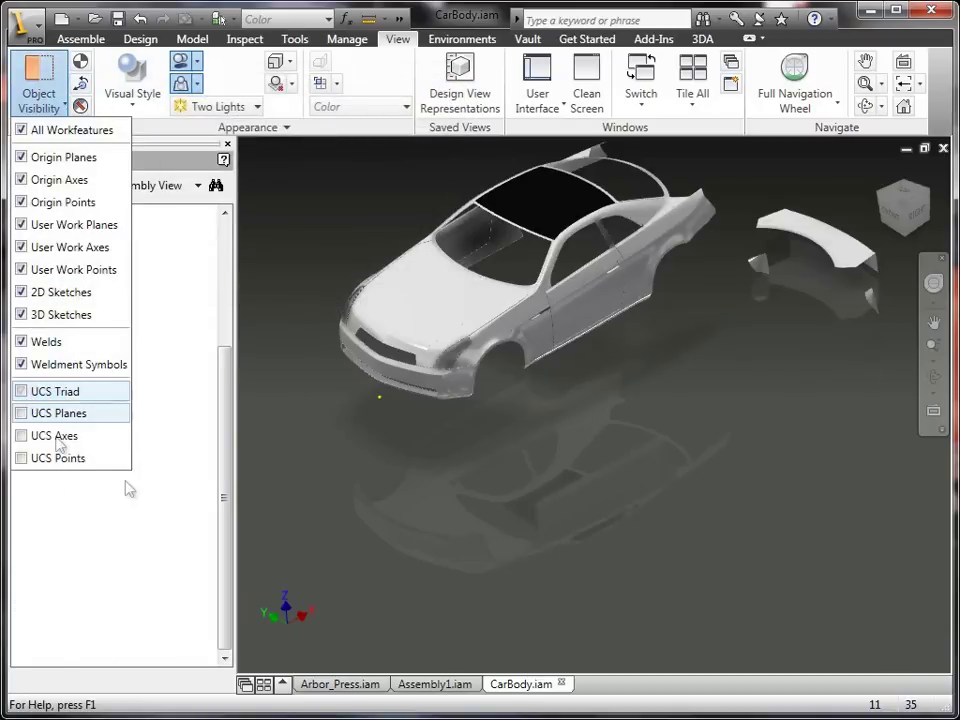
left_click(608, 503)
left_click(40, 95)
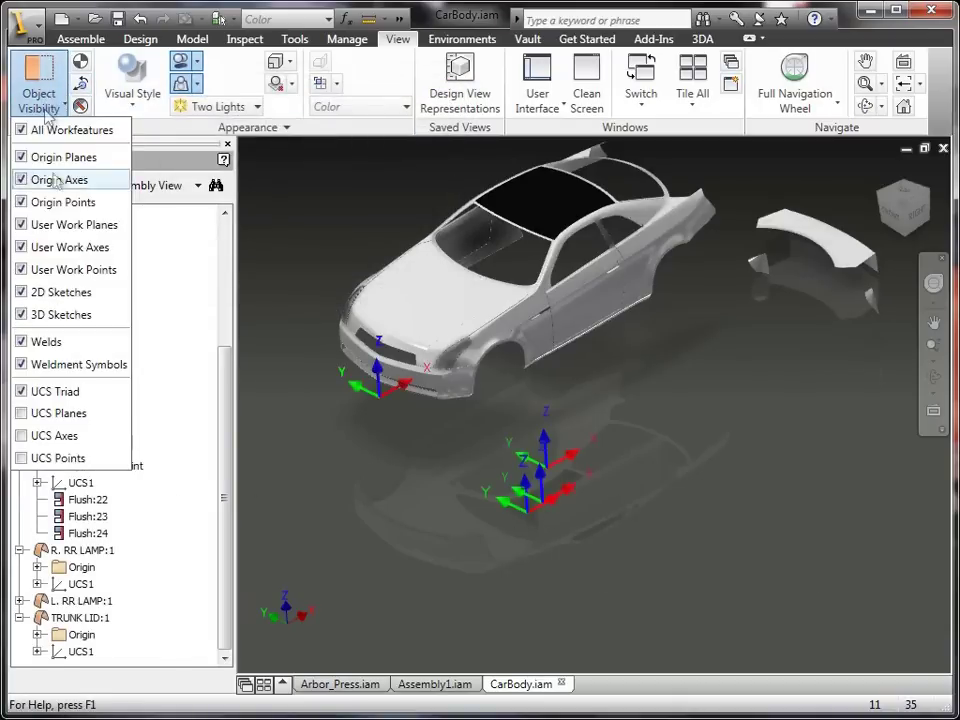
left_click(612, 519)
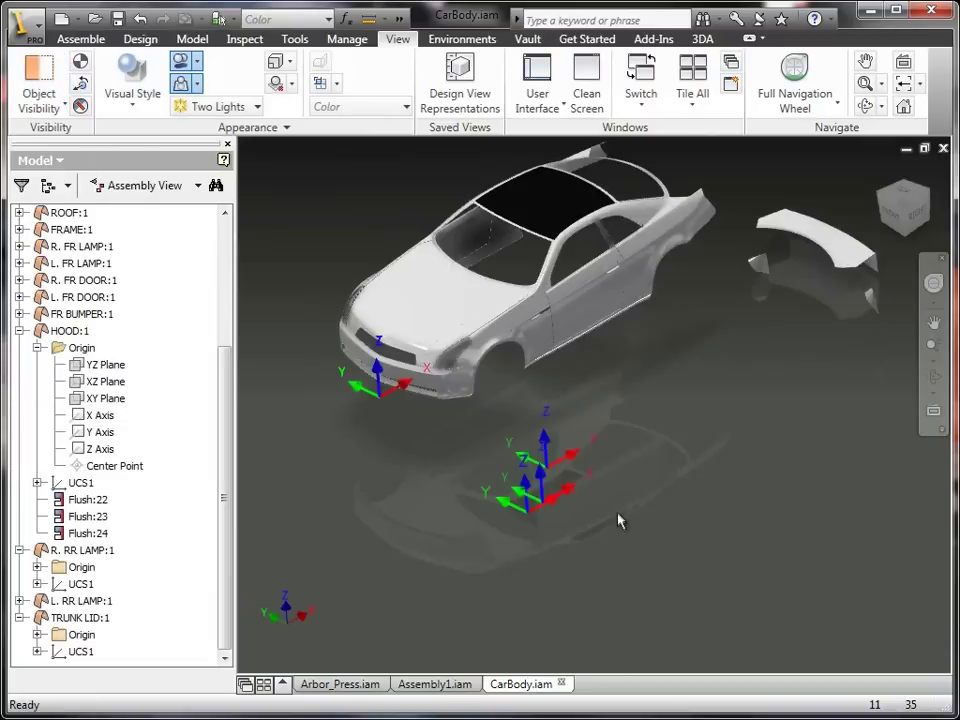
key("c")
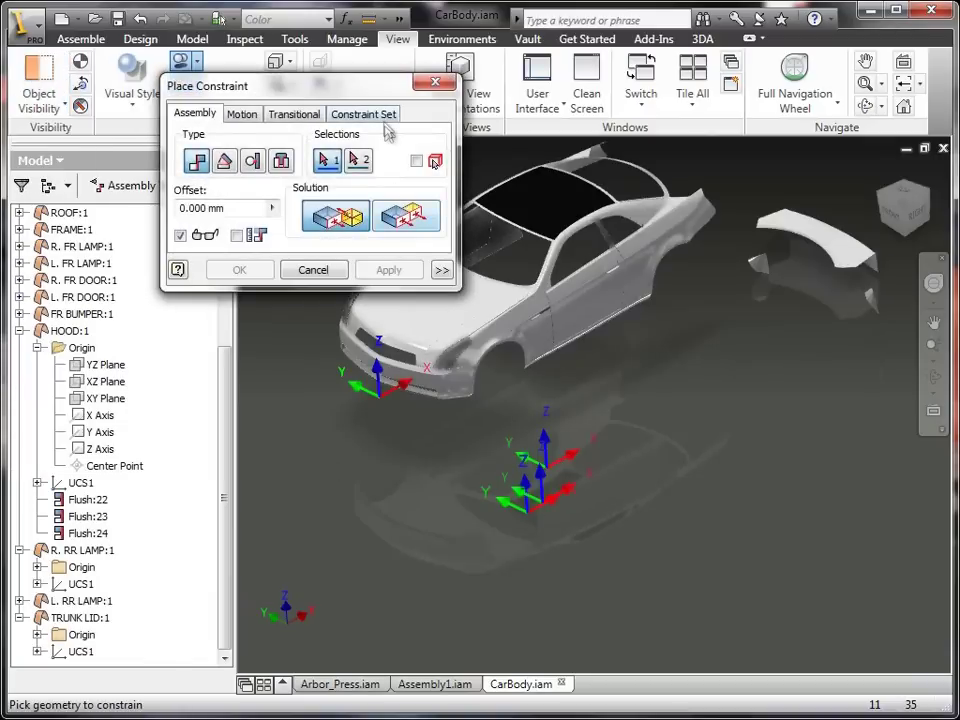
Apply UCS-to-UCS constraint sets pairing the hood's UCS with the lamp's lower triad.
left_click(378, 115)
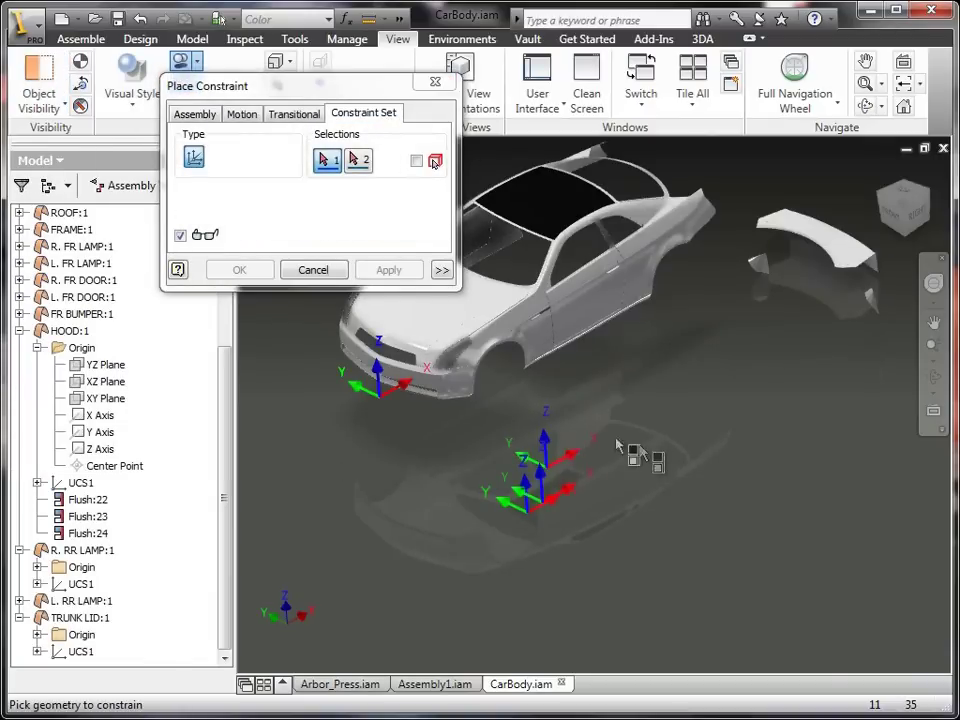
left_click(400, 401)
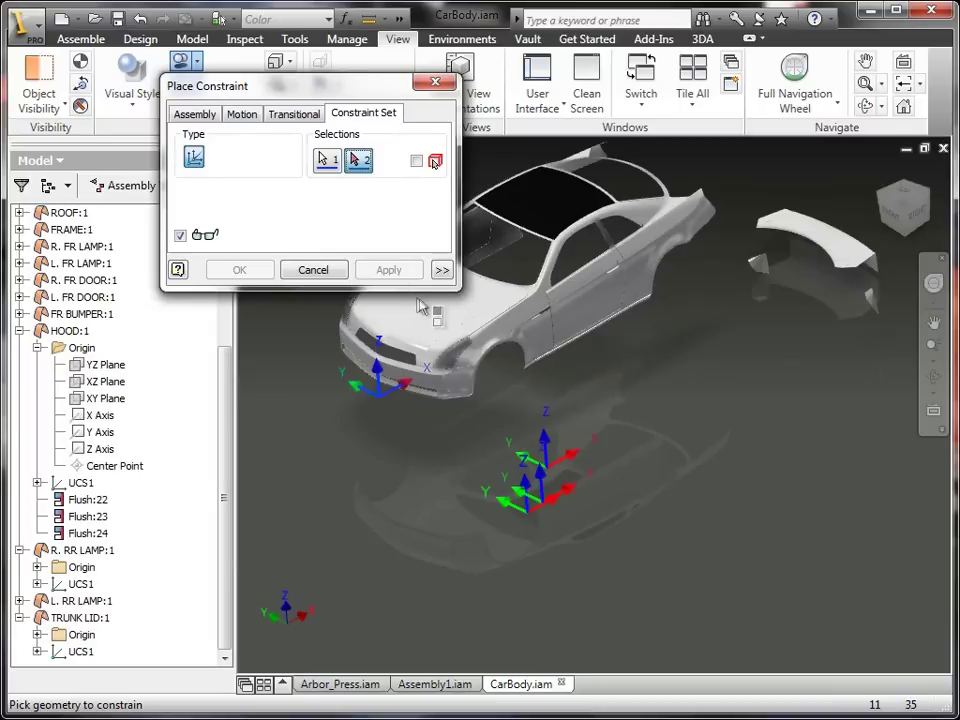
left_click(564, 462)
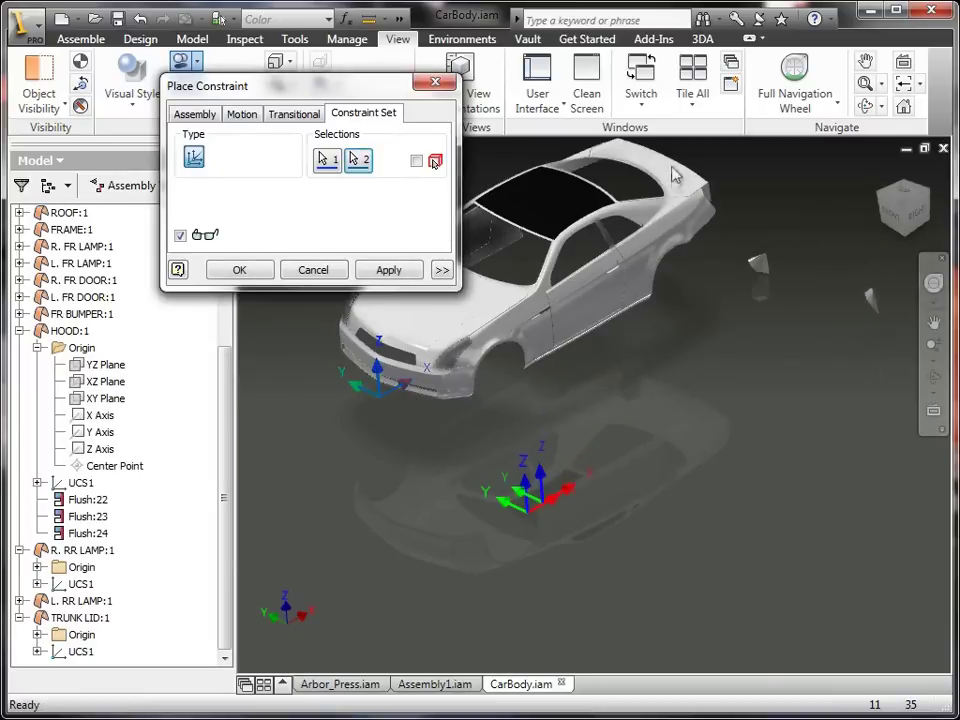
left_click(398, 271)
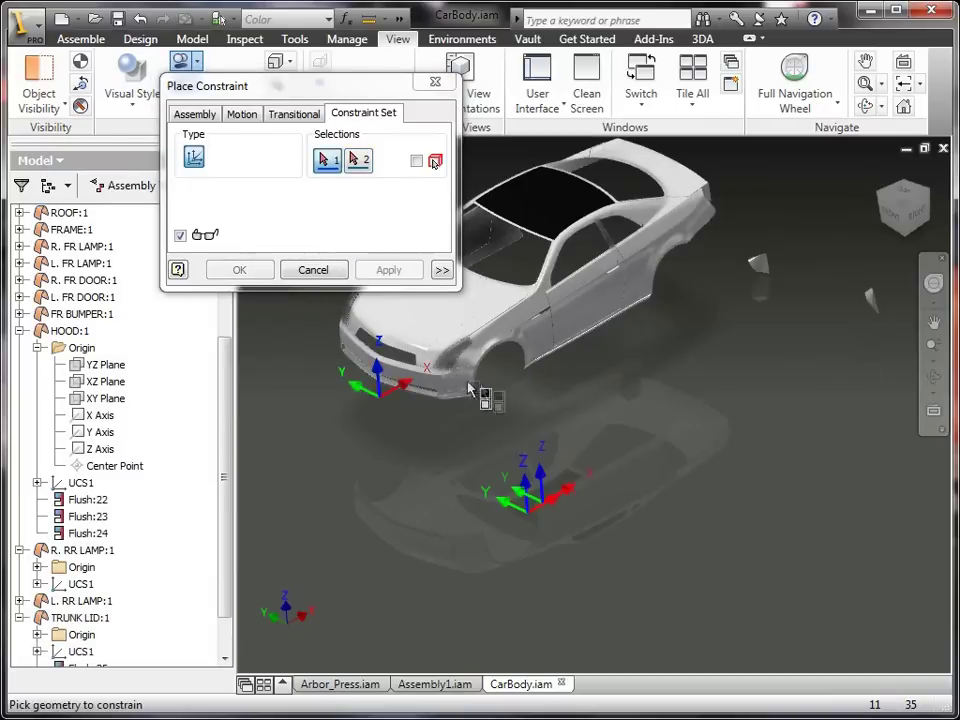
left_click(537, 500)
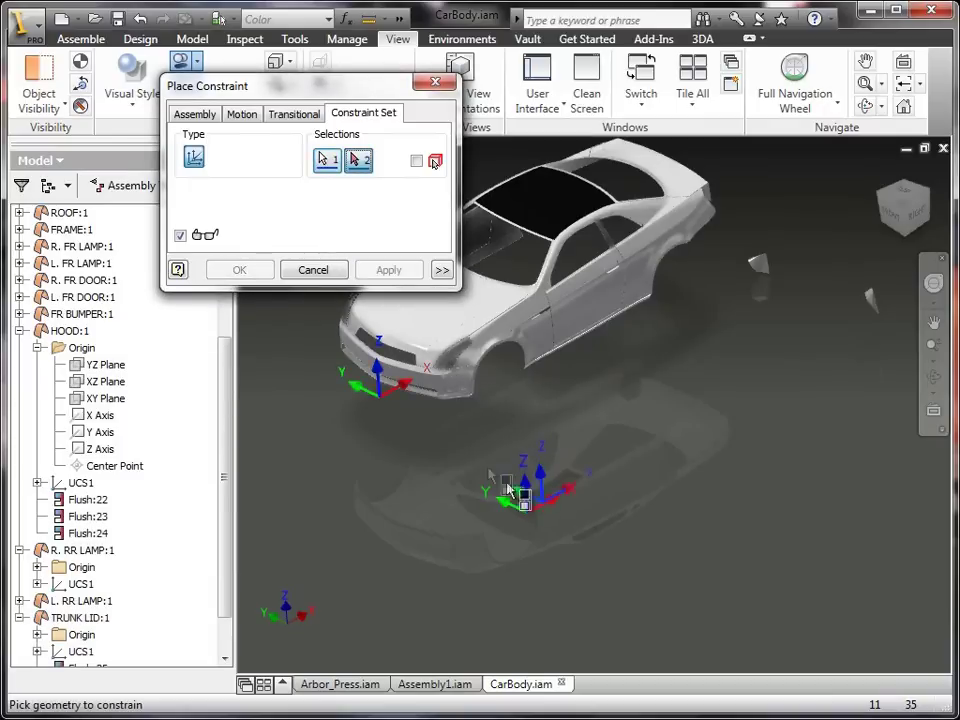
left_click(380, 372)
left_click(366, 276)
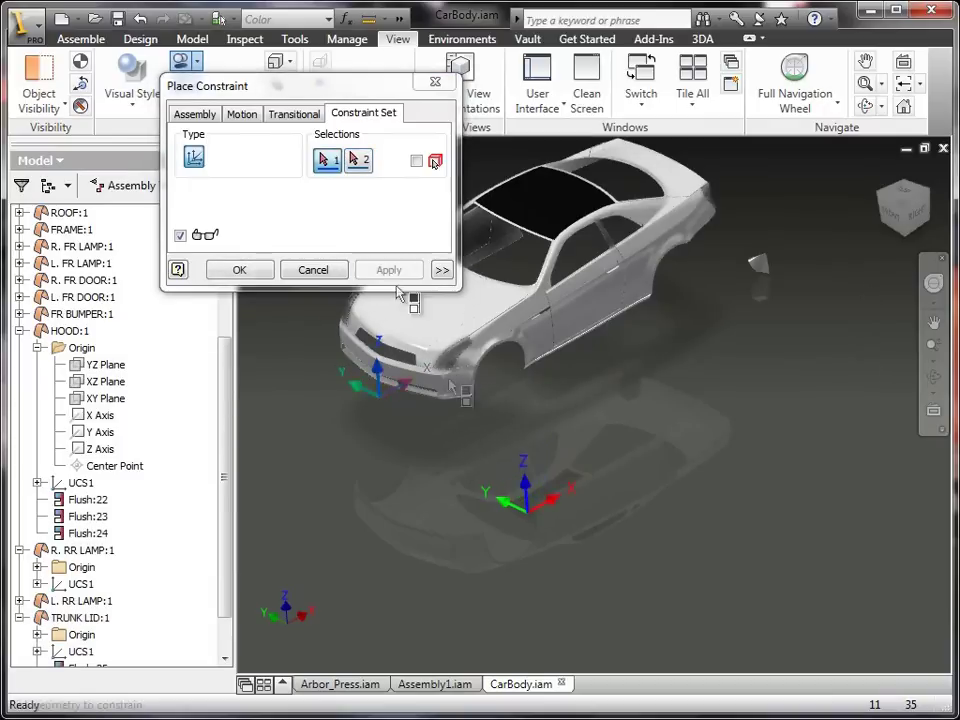
Pair the lamp triad with the hood triad once more and confirm with OK.
left_click(524, 508)
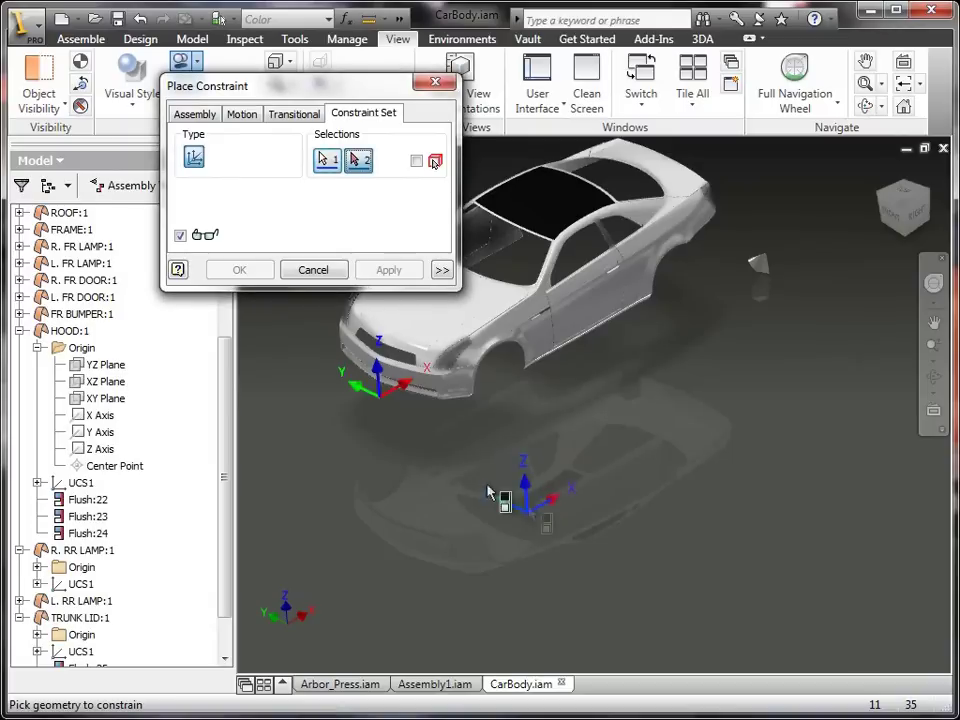
left_click(381, 392)
left_click(251, 272)
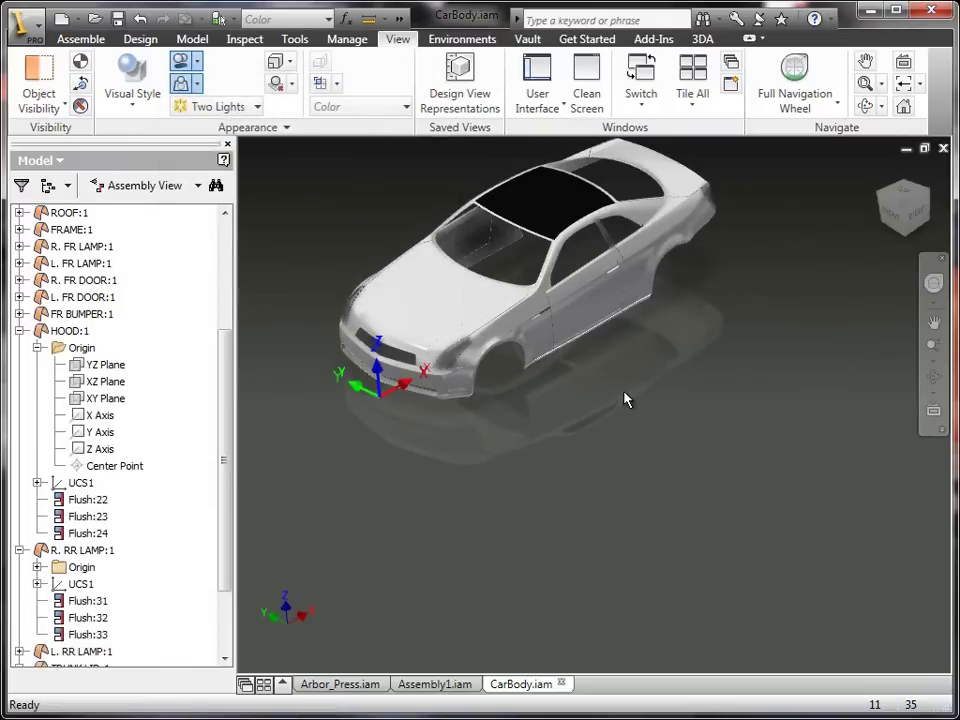
middle_click_drag(626, 399, 690, 493)
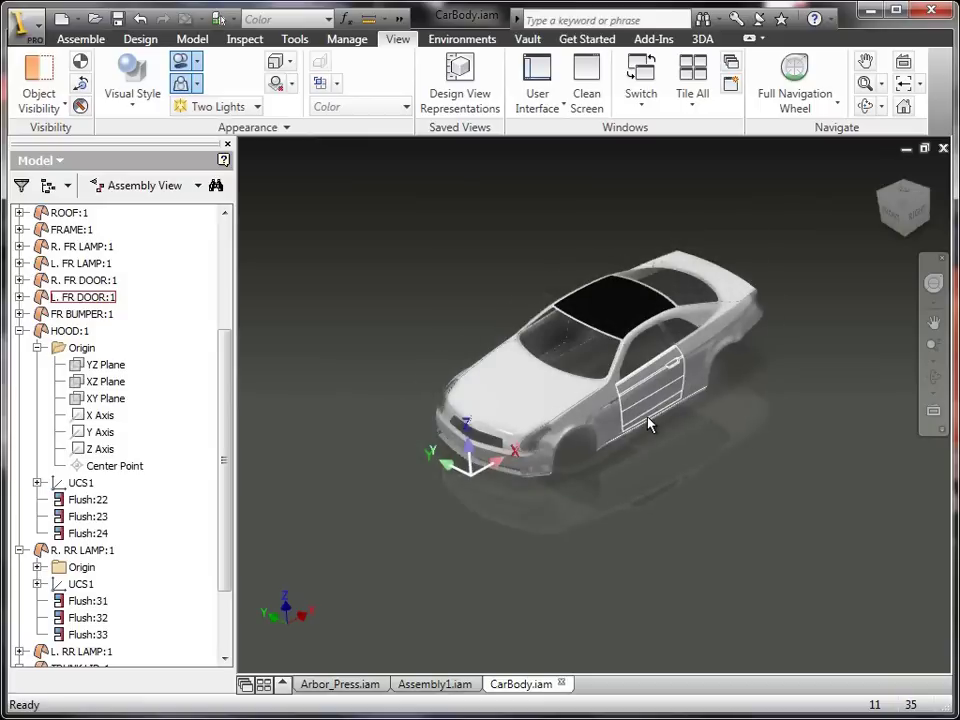
scroll(565, 377, "down", 2)
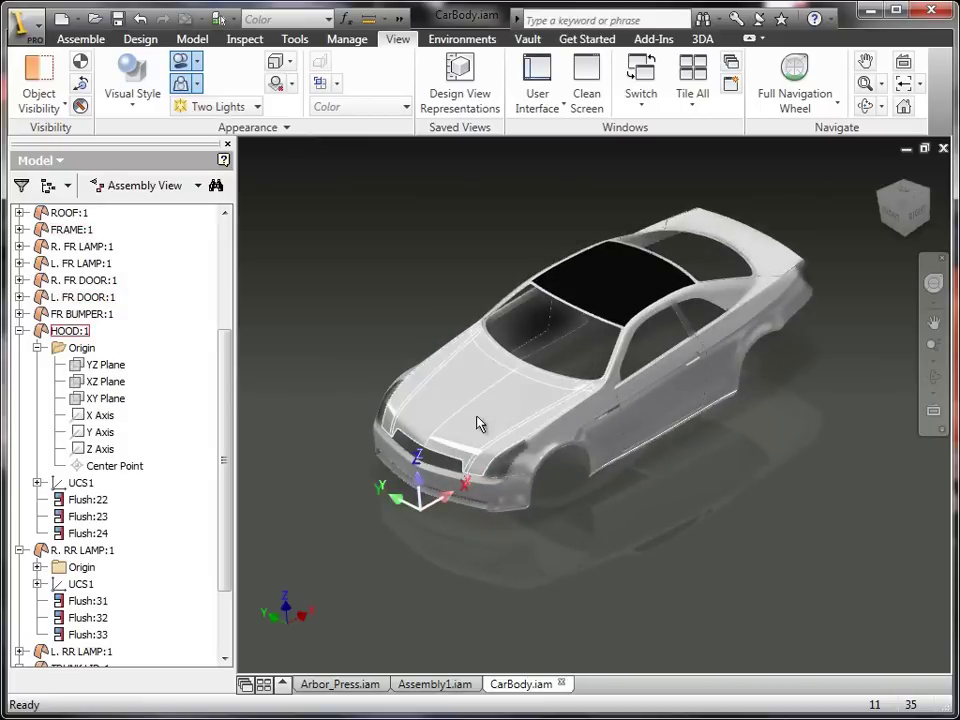